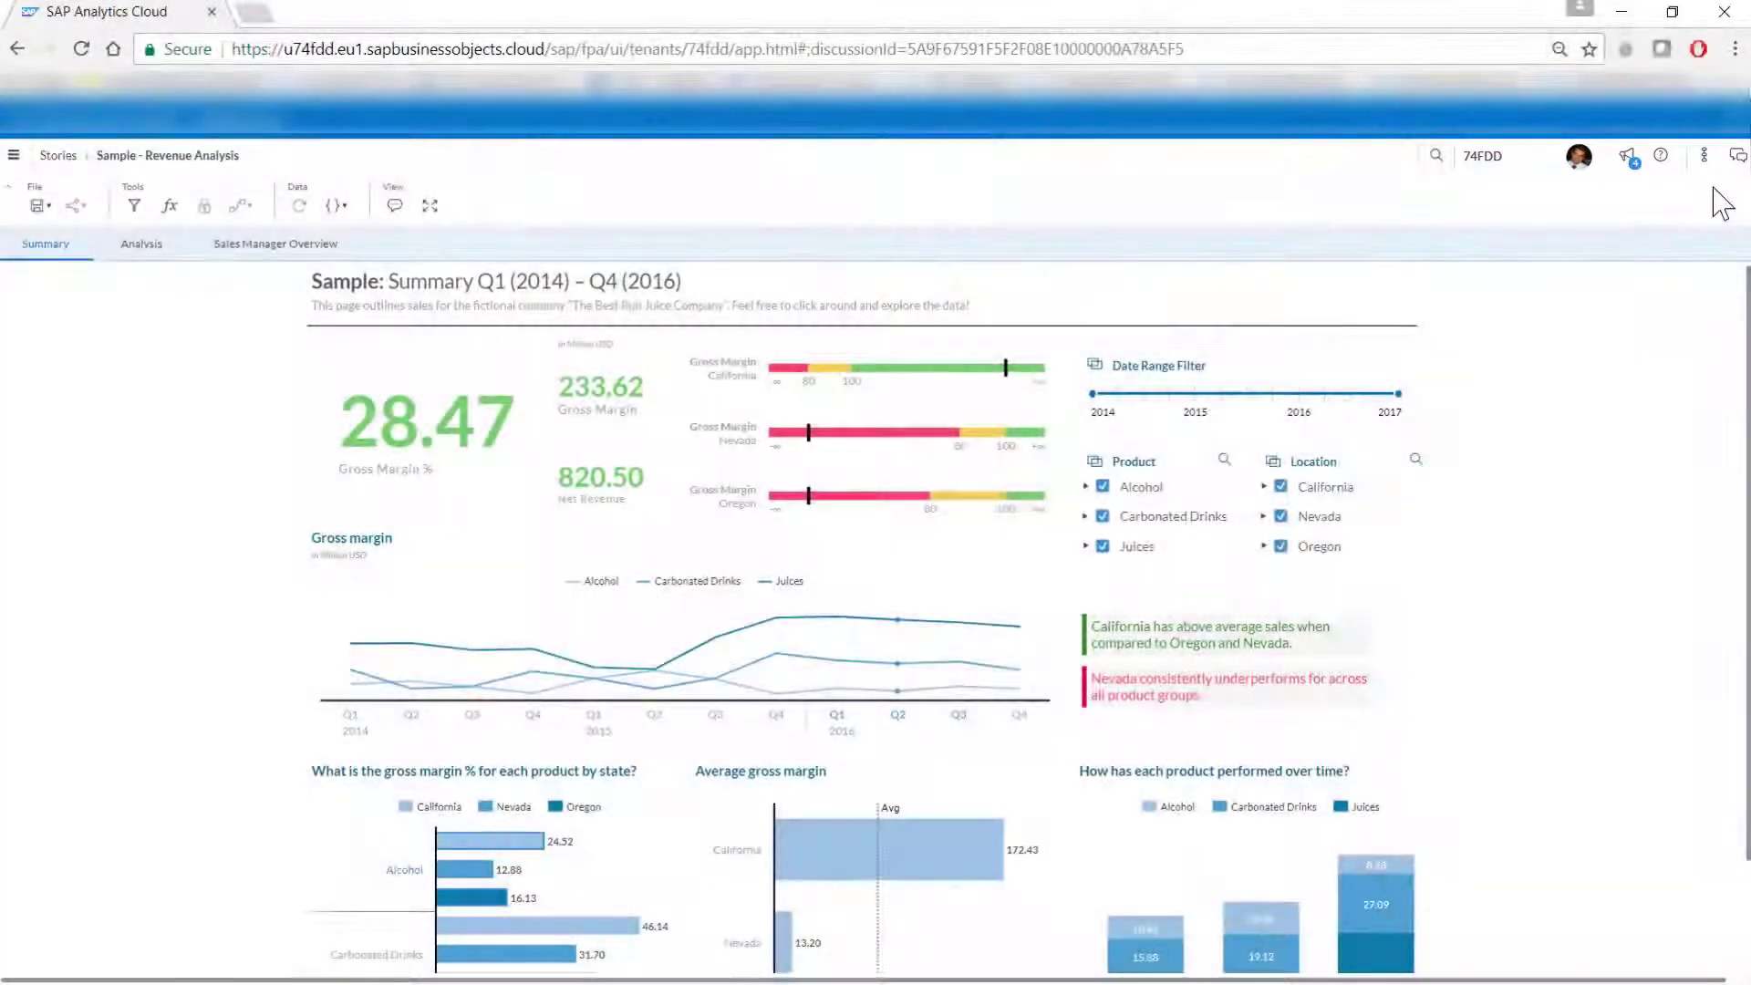
Step: Start a new discussion with the colleague invited as participant
left_click(1738, 164)
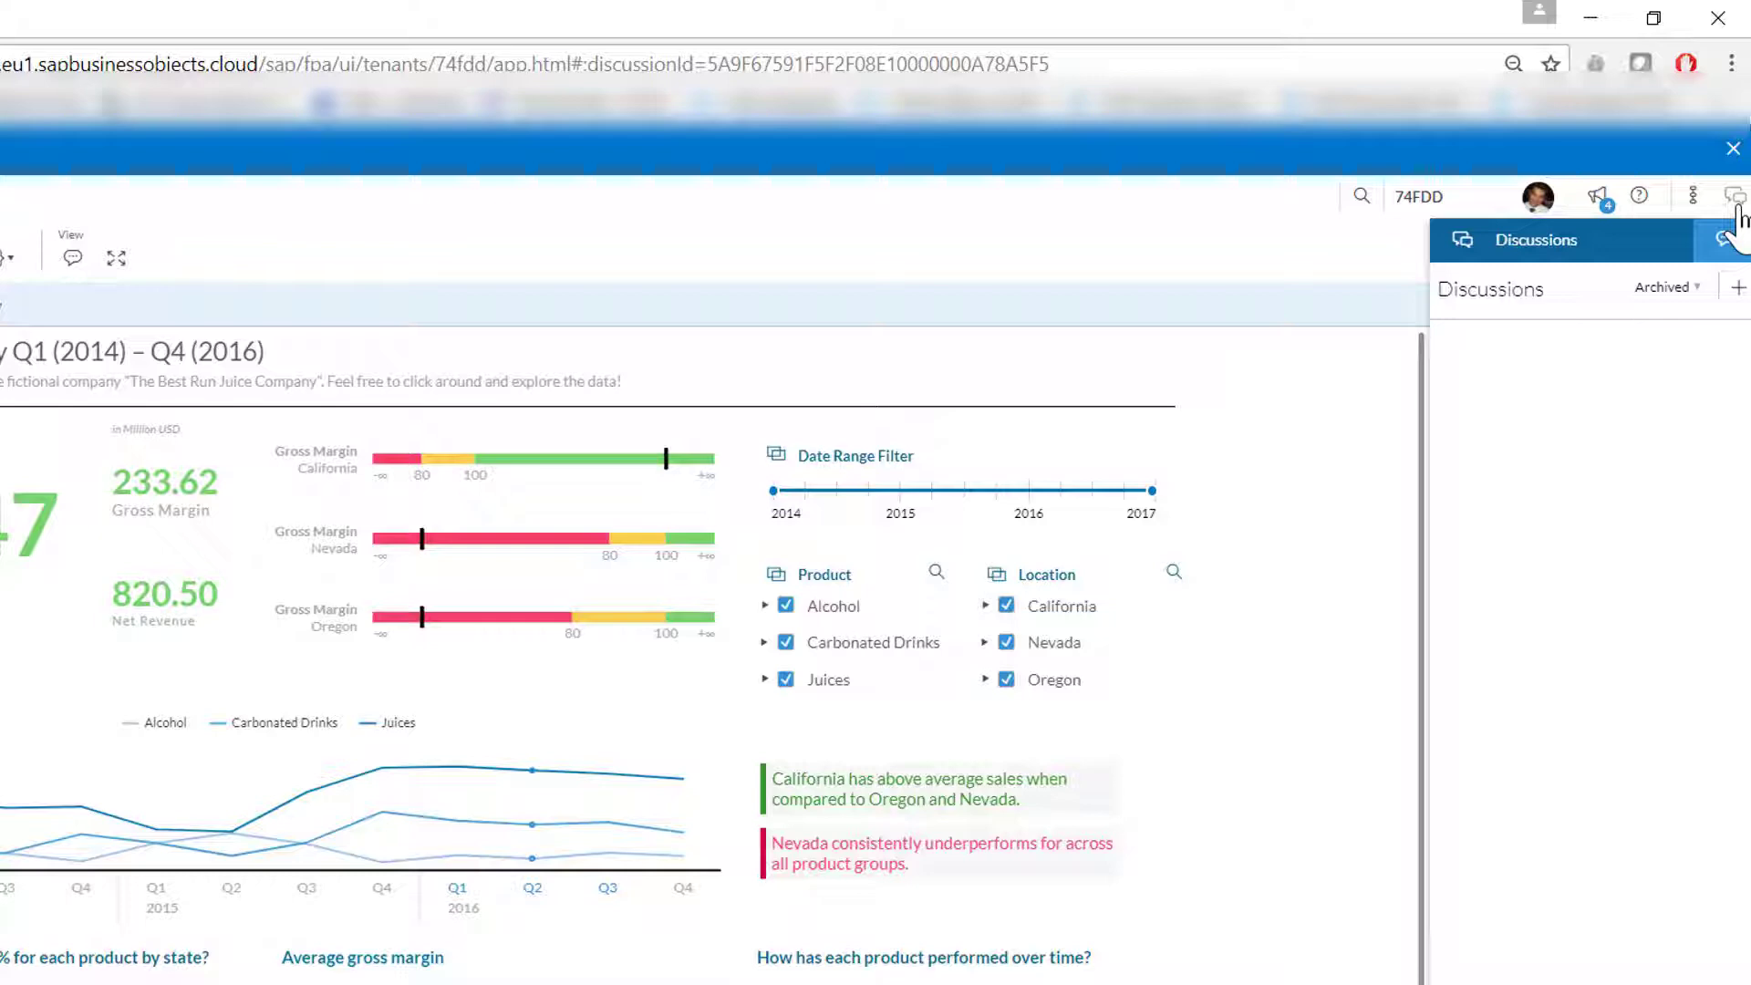
left_click(1739, 288)
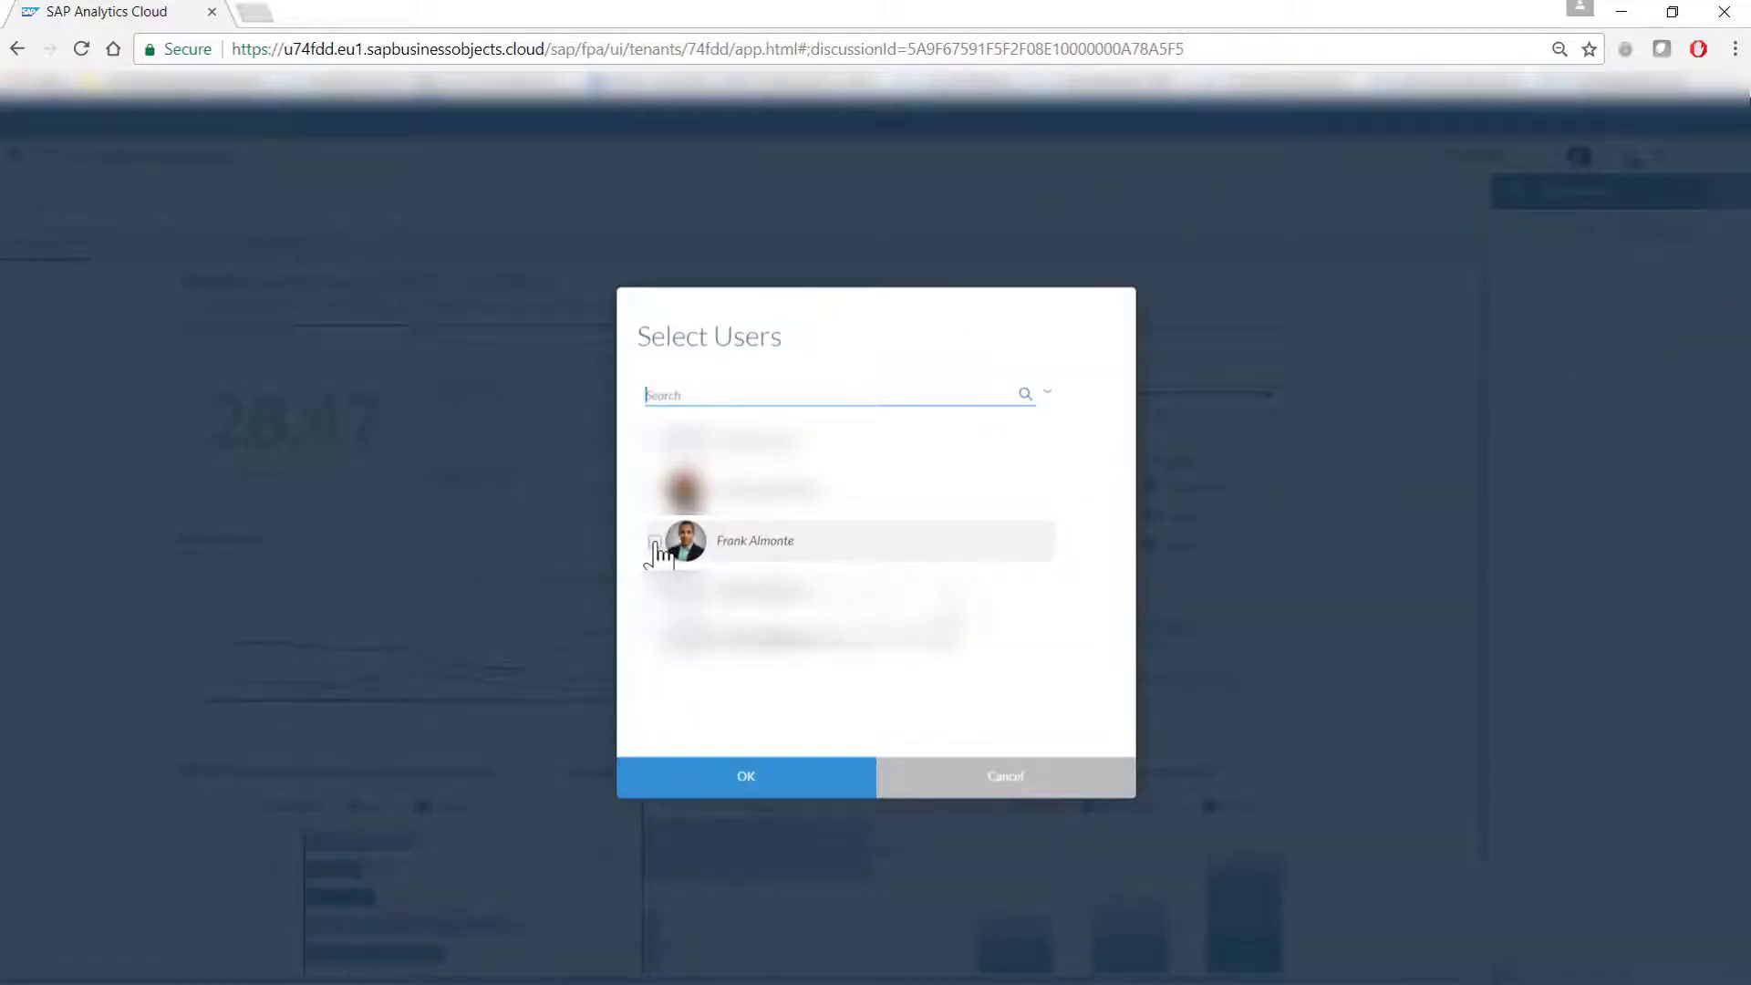
left_click(654, 543)
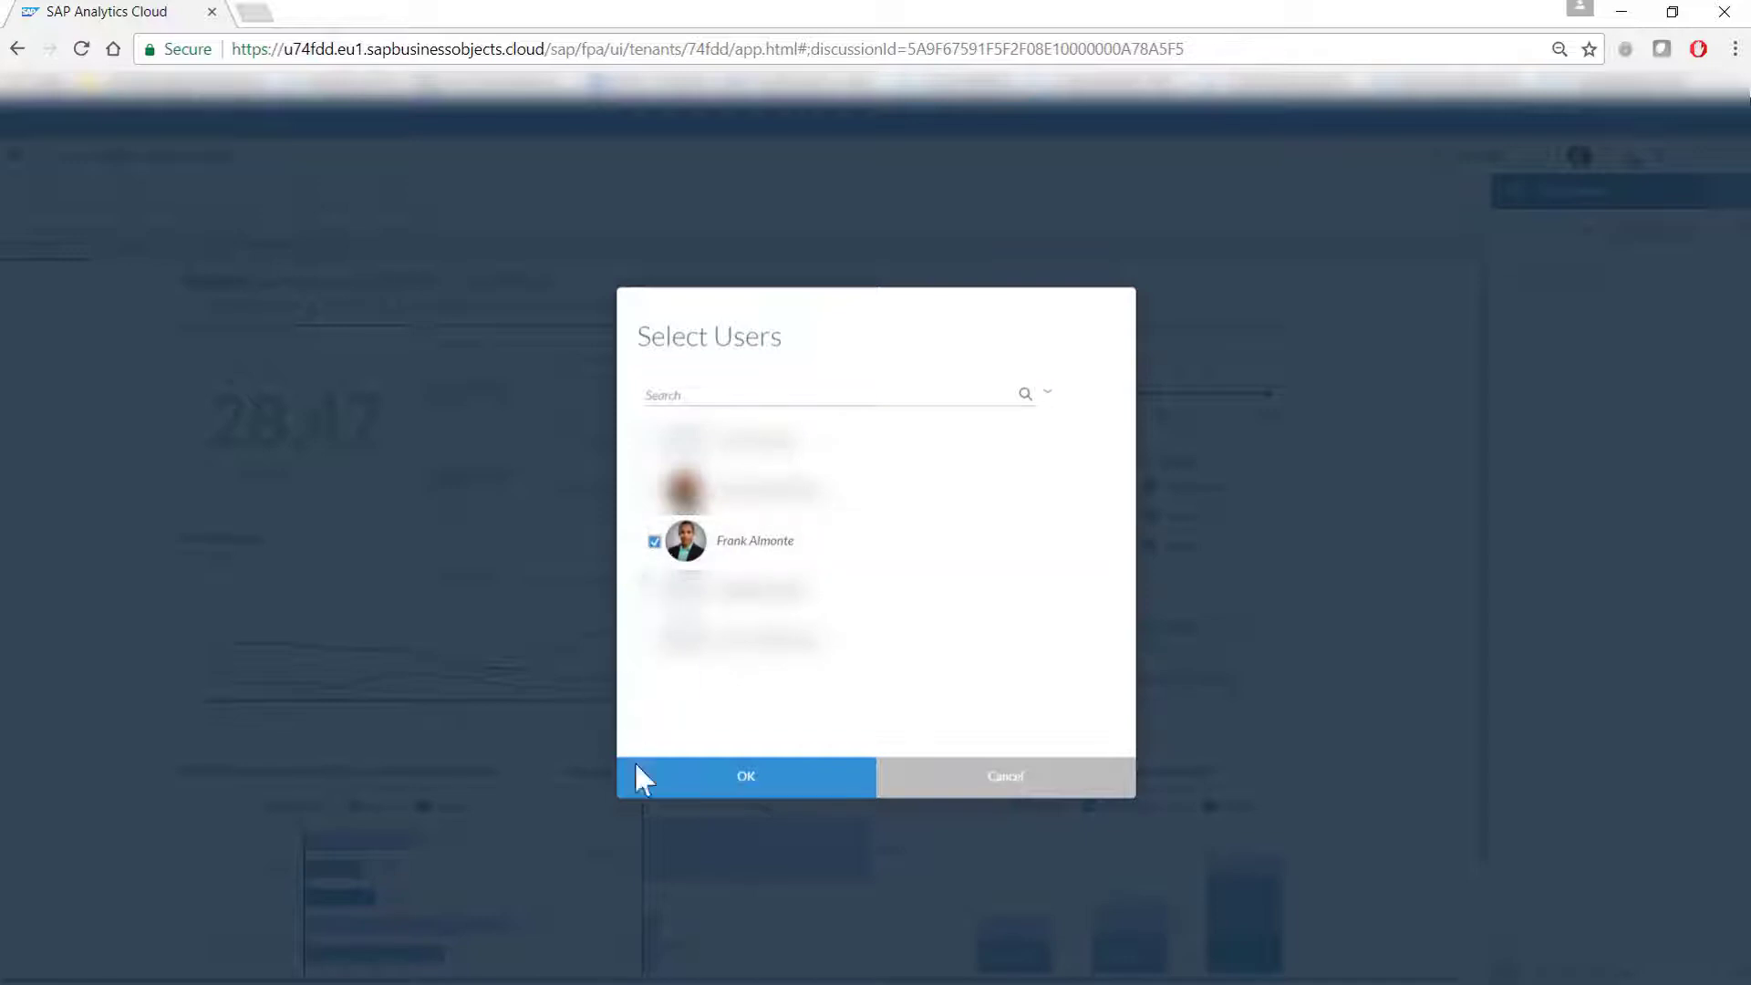
left_click(693, 786)
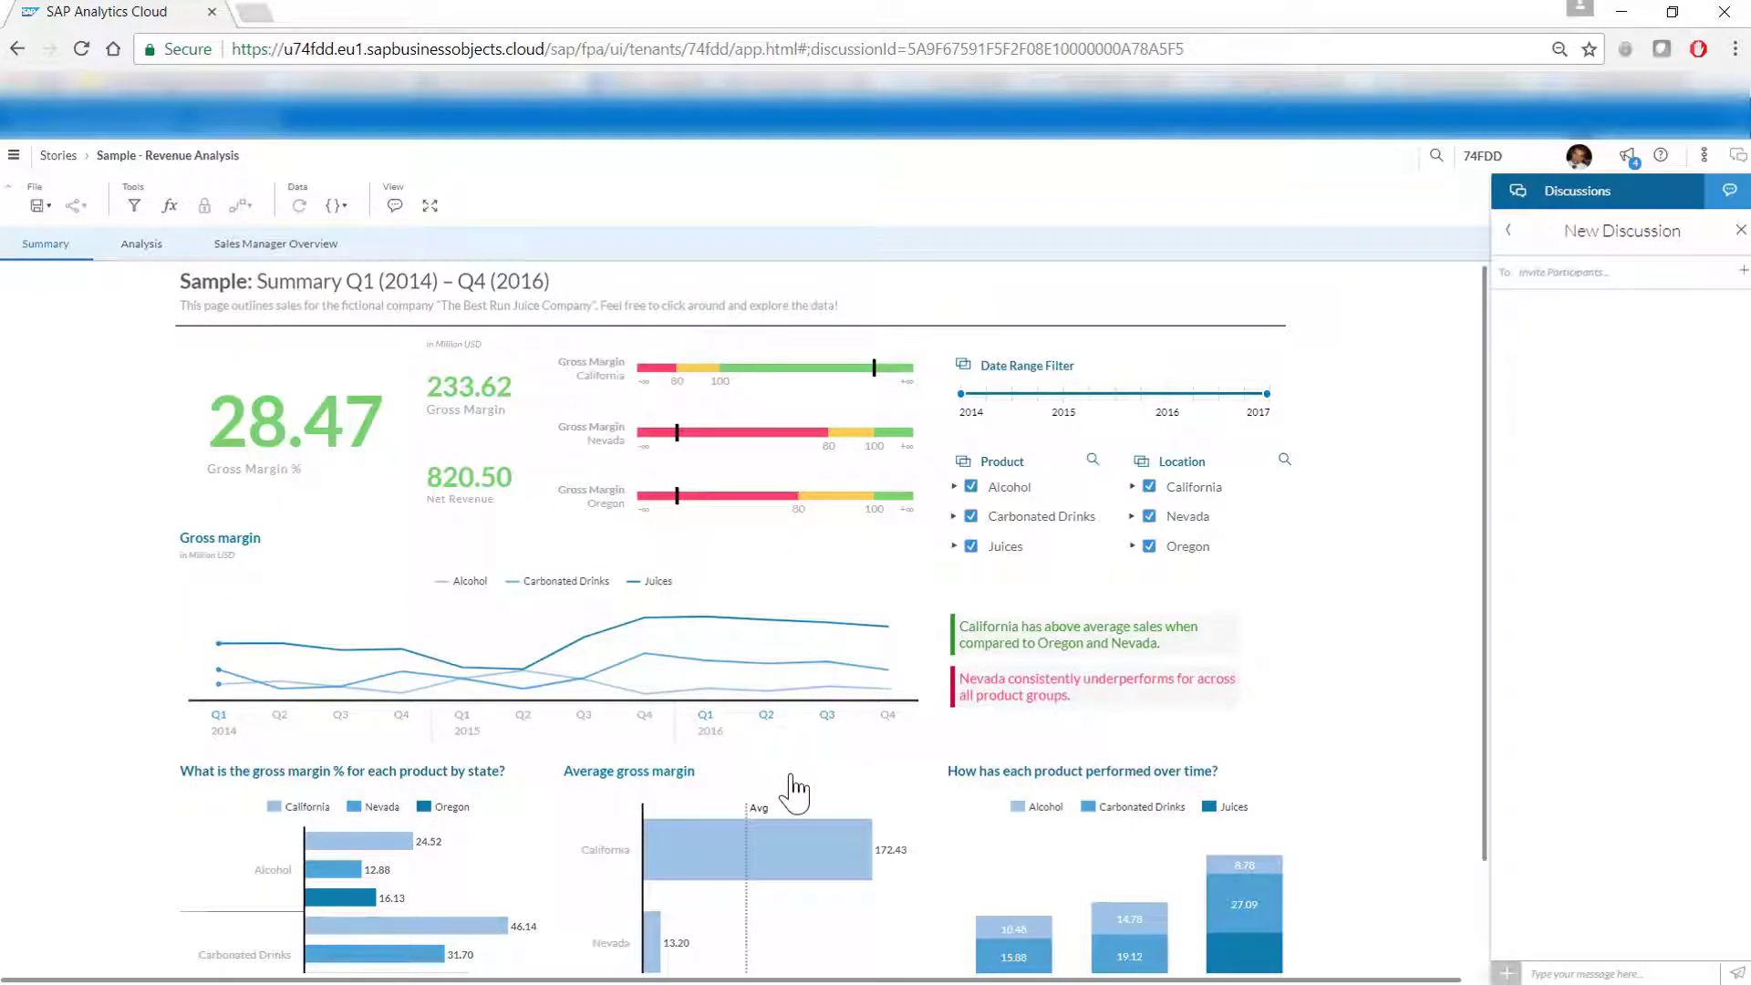
Step: Send the pasted review-request message and a 'Thanks' reply, then close the Discussions panel
left_click(1601, 969)
type("Hi Frank, please take a look at this new story. What do you think?")
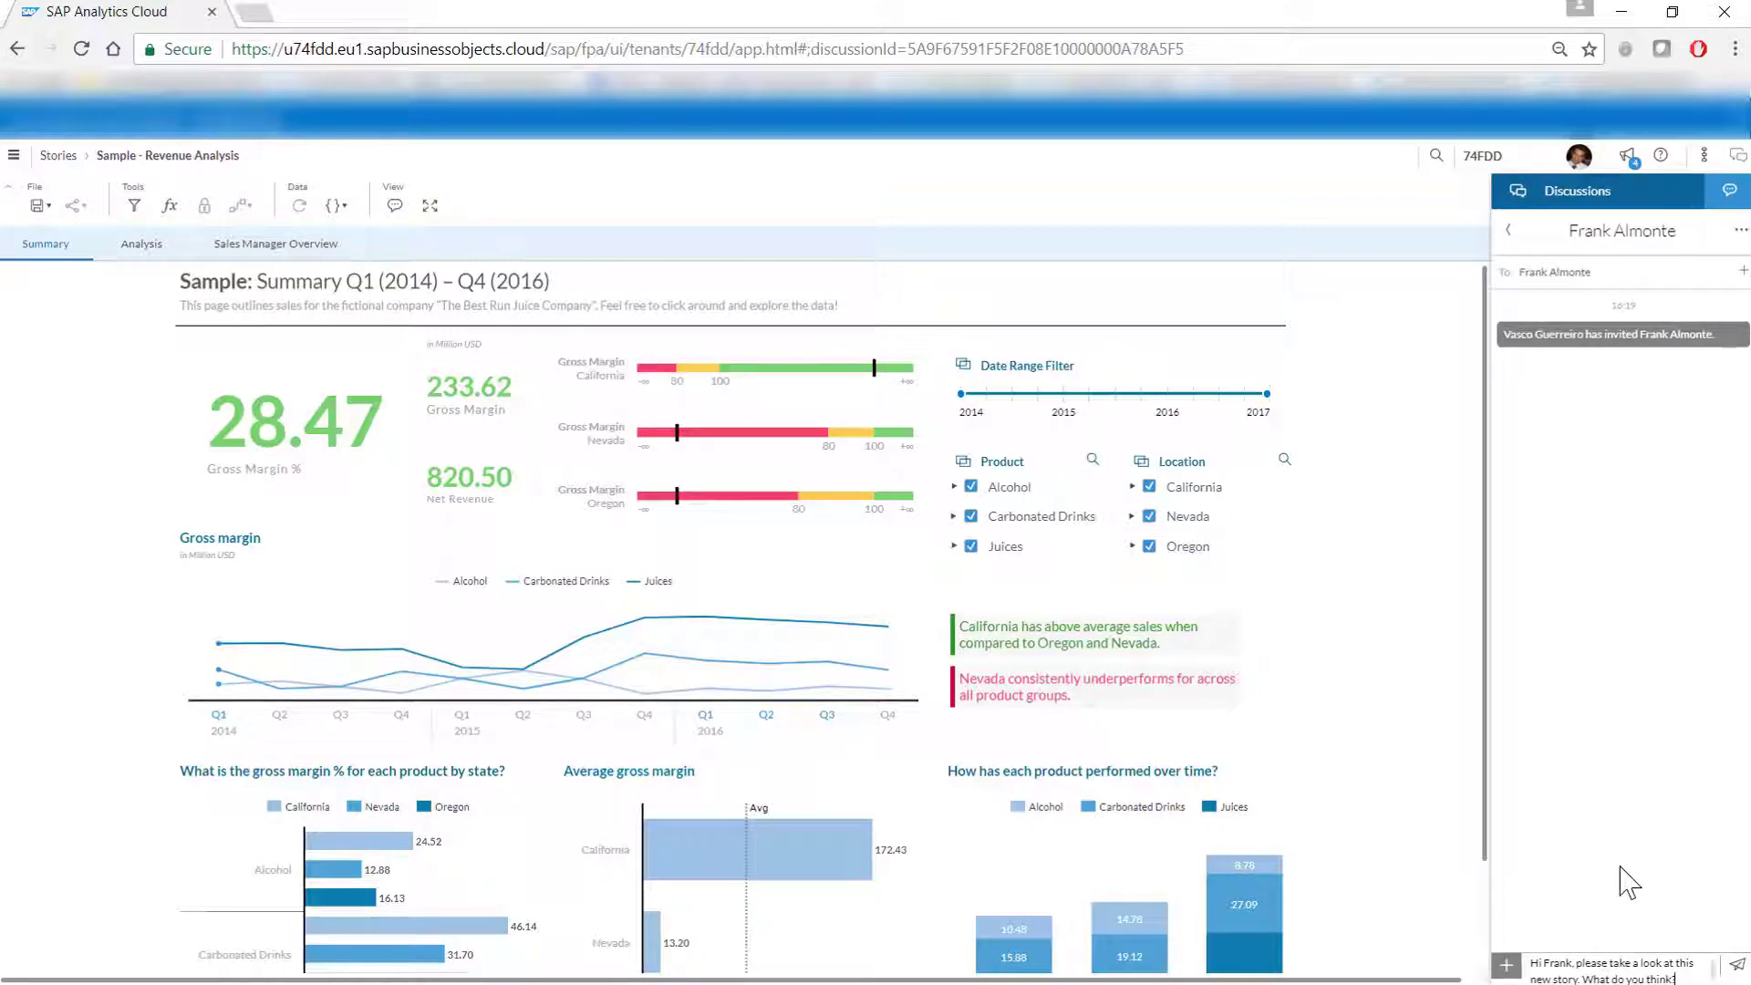
key("Return")
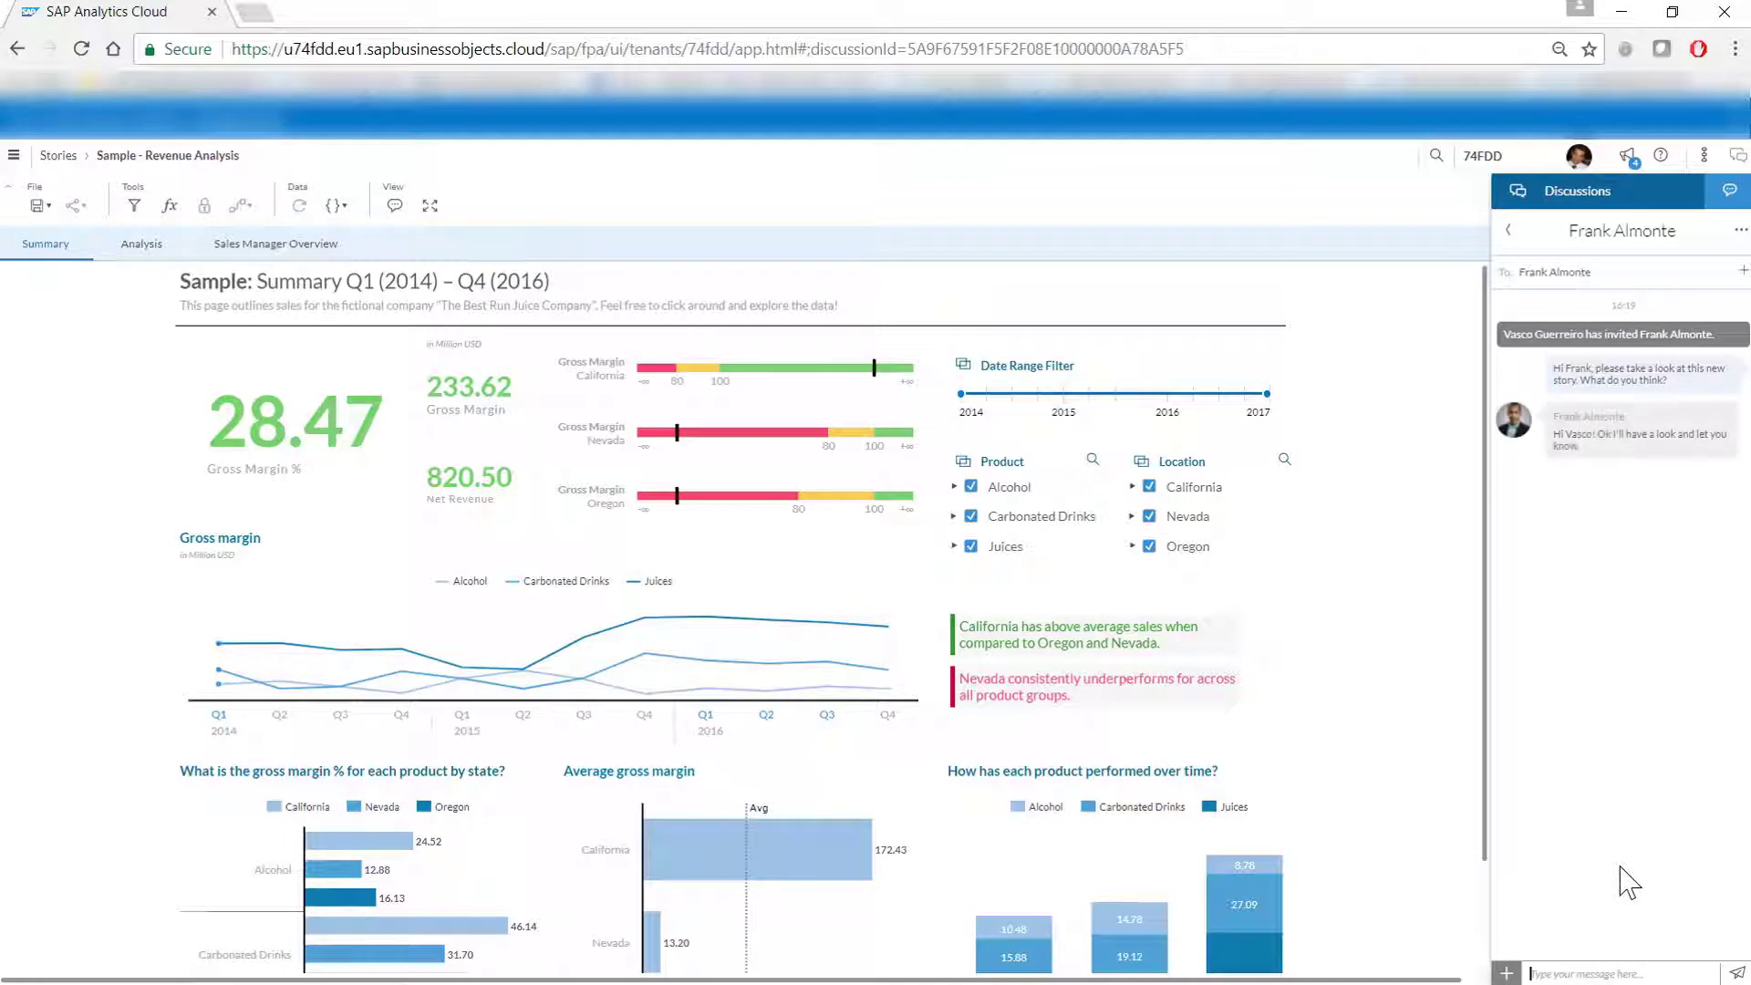
type("Thanks")
key("Return")
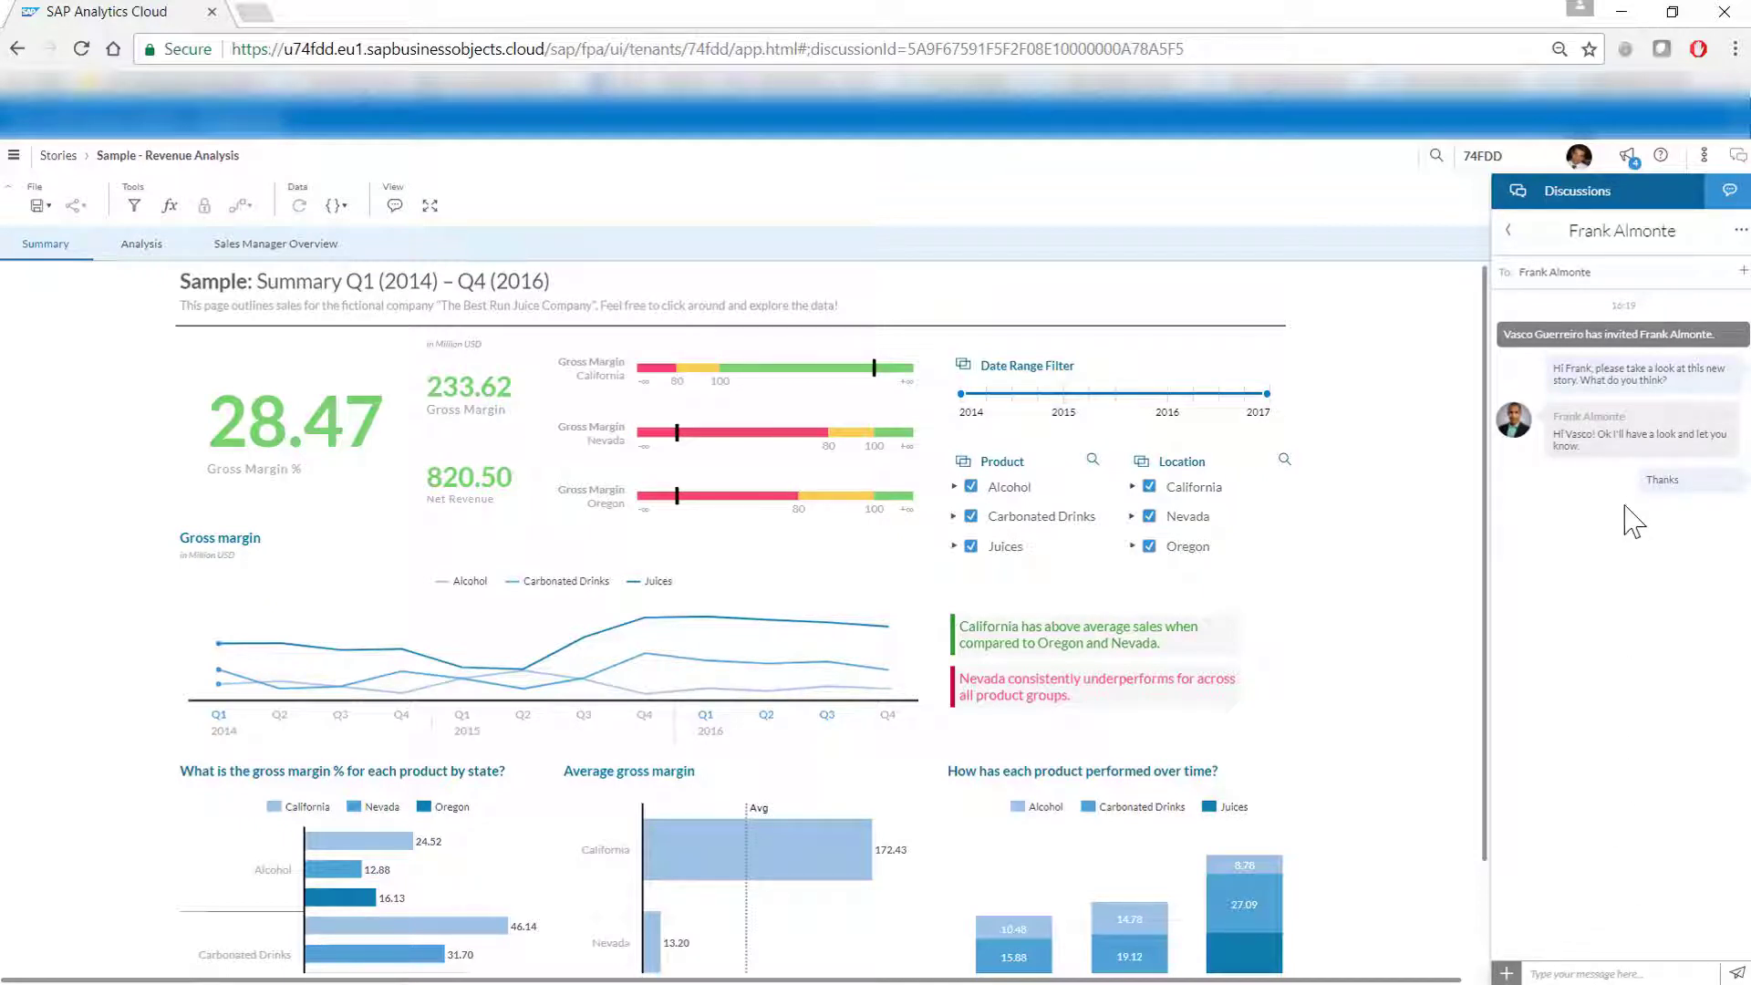
left_click(1736, 159)
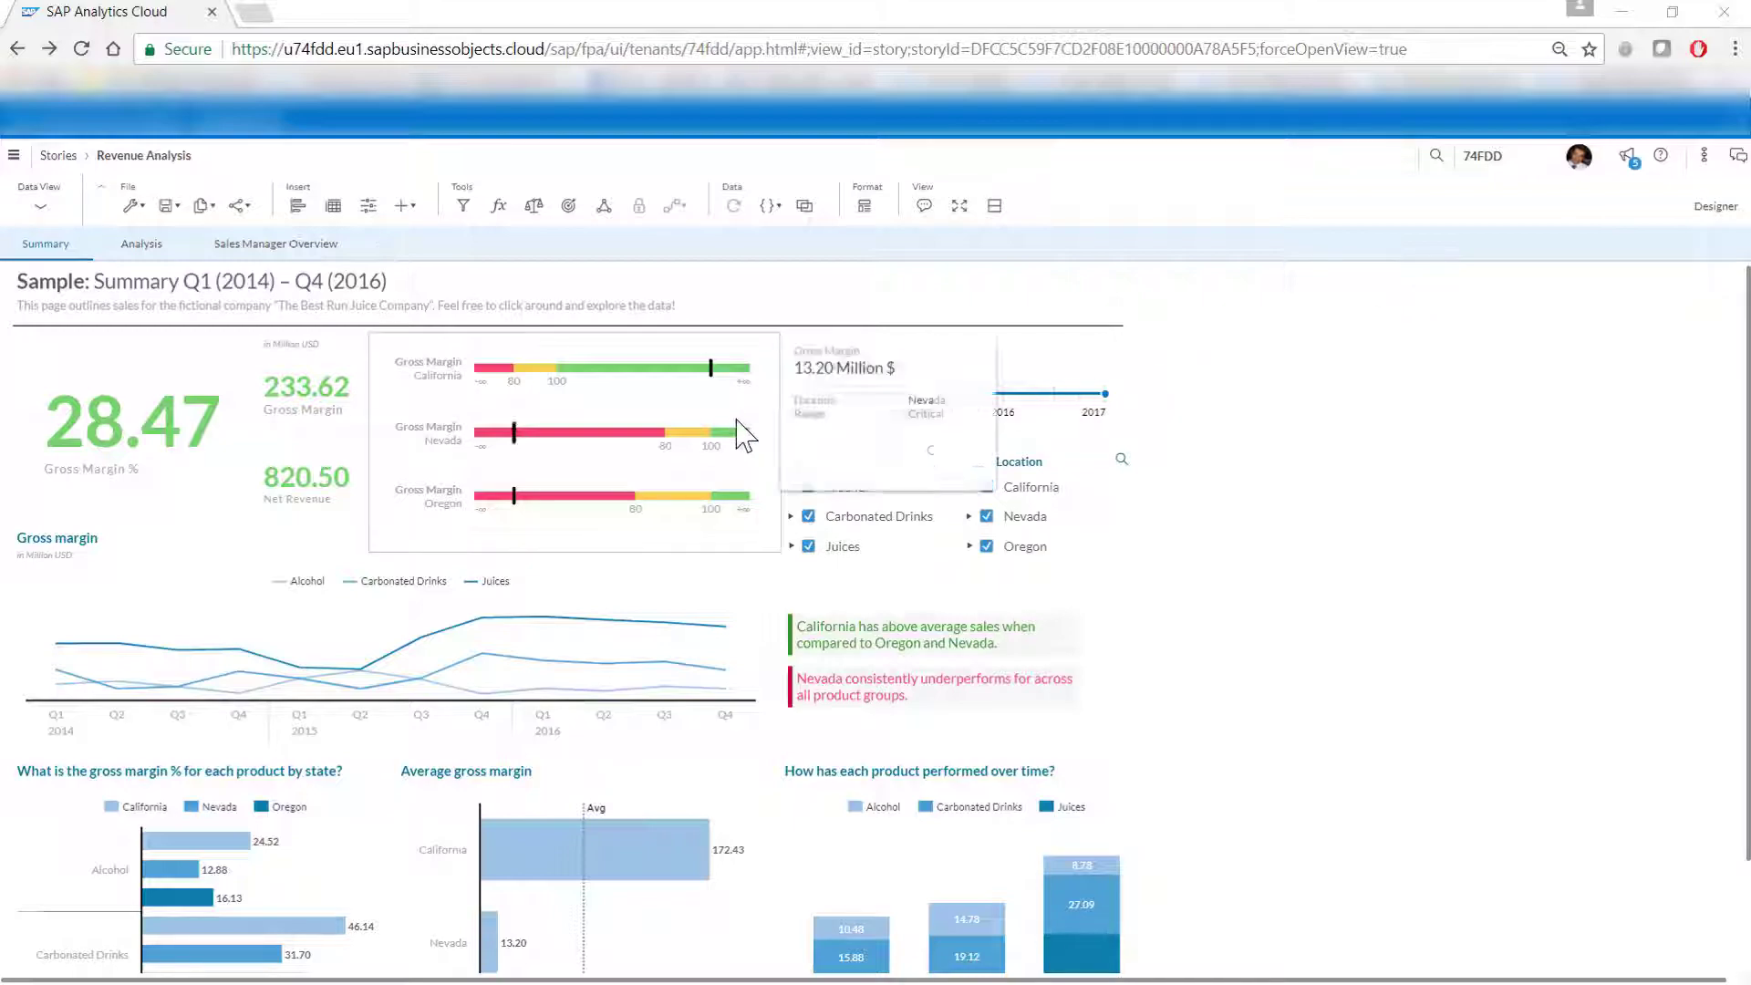
Step: Comment on the gross margin bullet chart, mentioning the colleague and asking 'what do you think if we change the colors?'
left_click(740, 432)
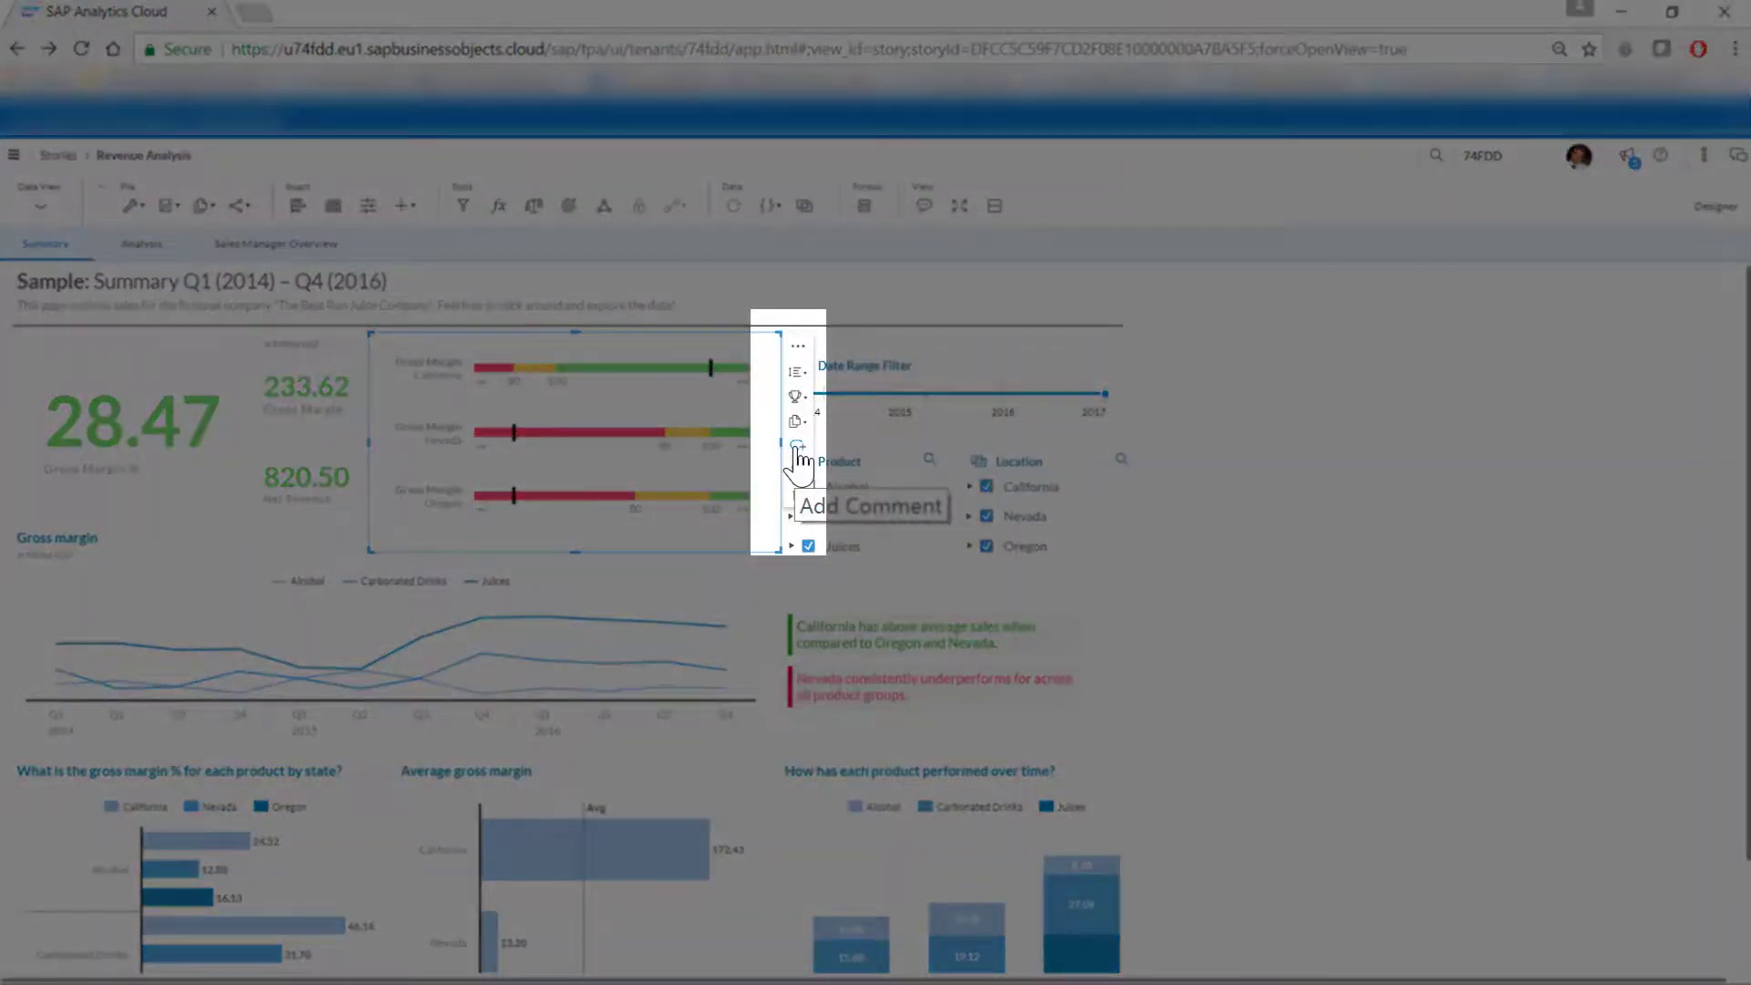
left_click(798, 447)
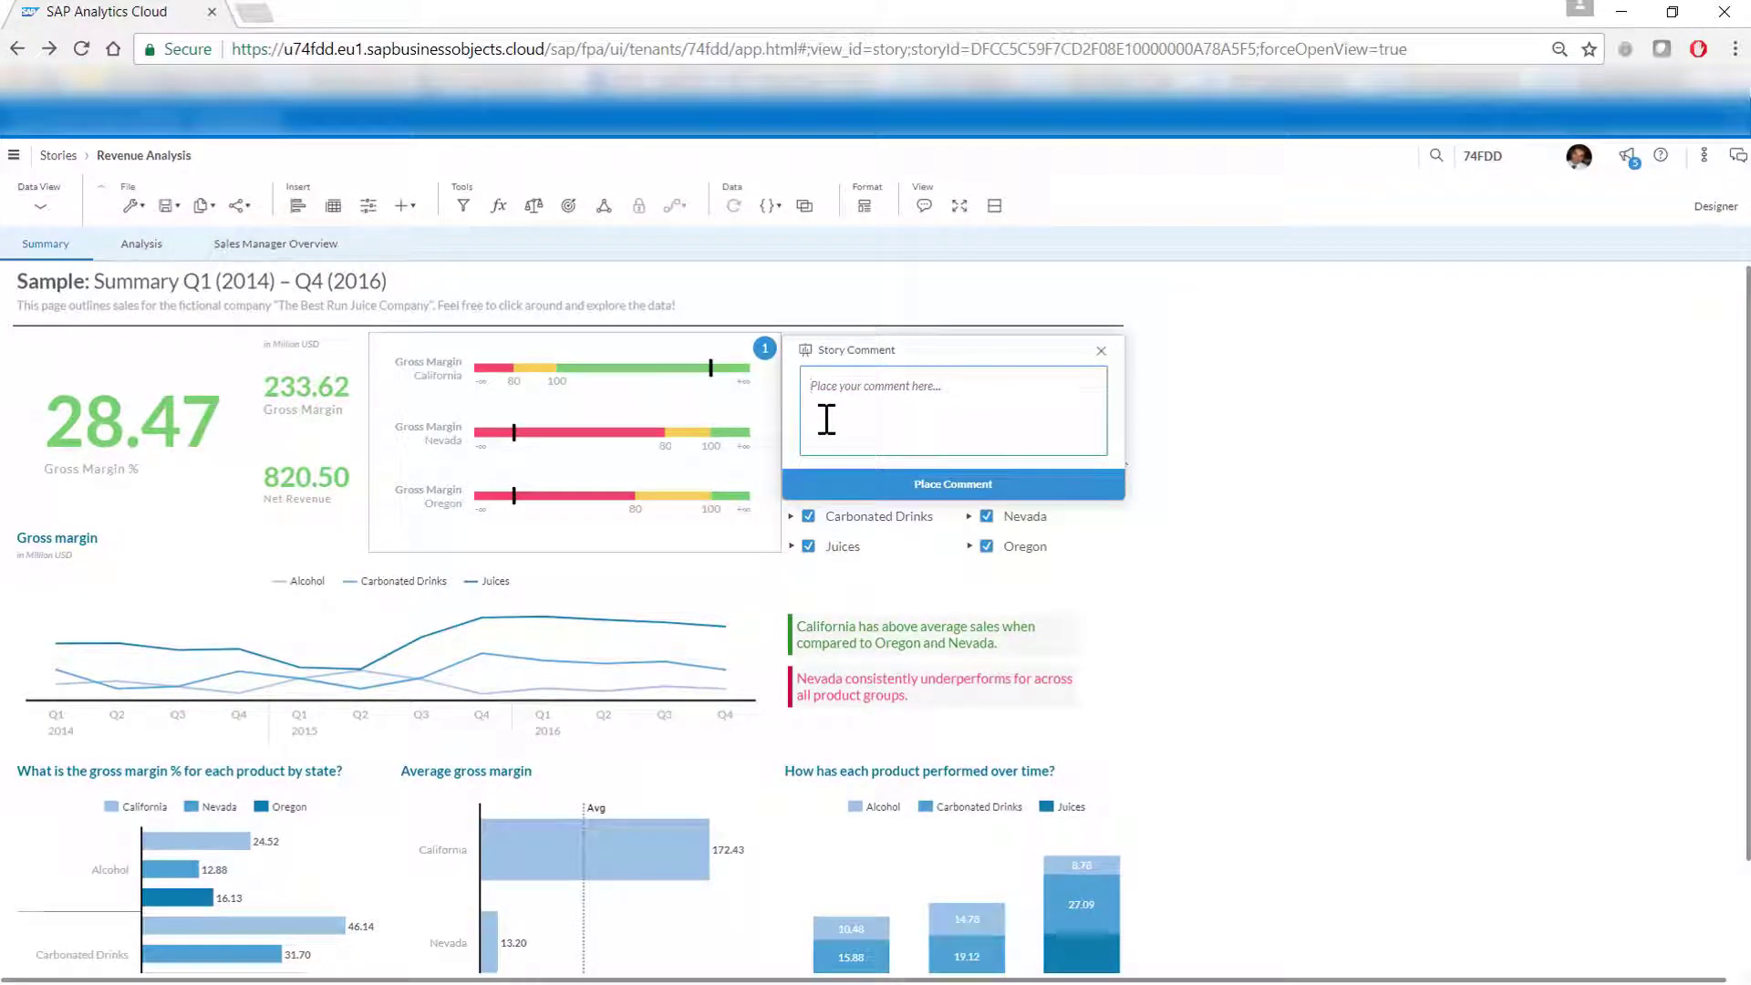
type("@fr")
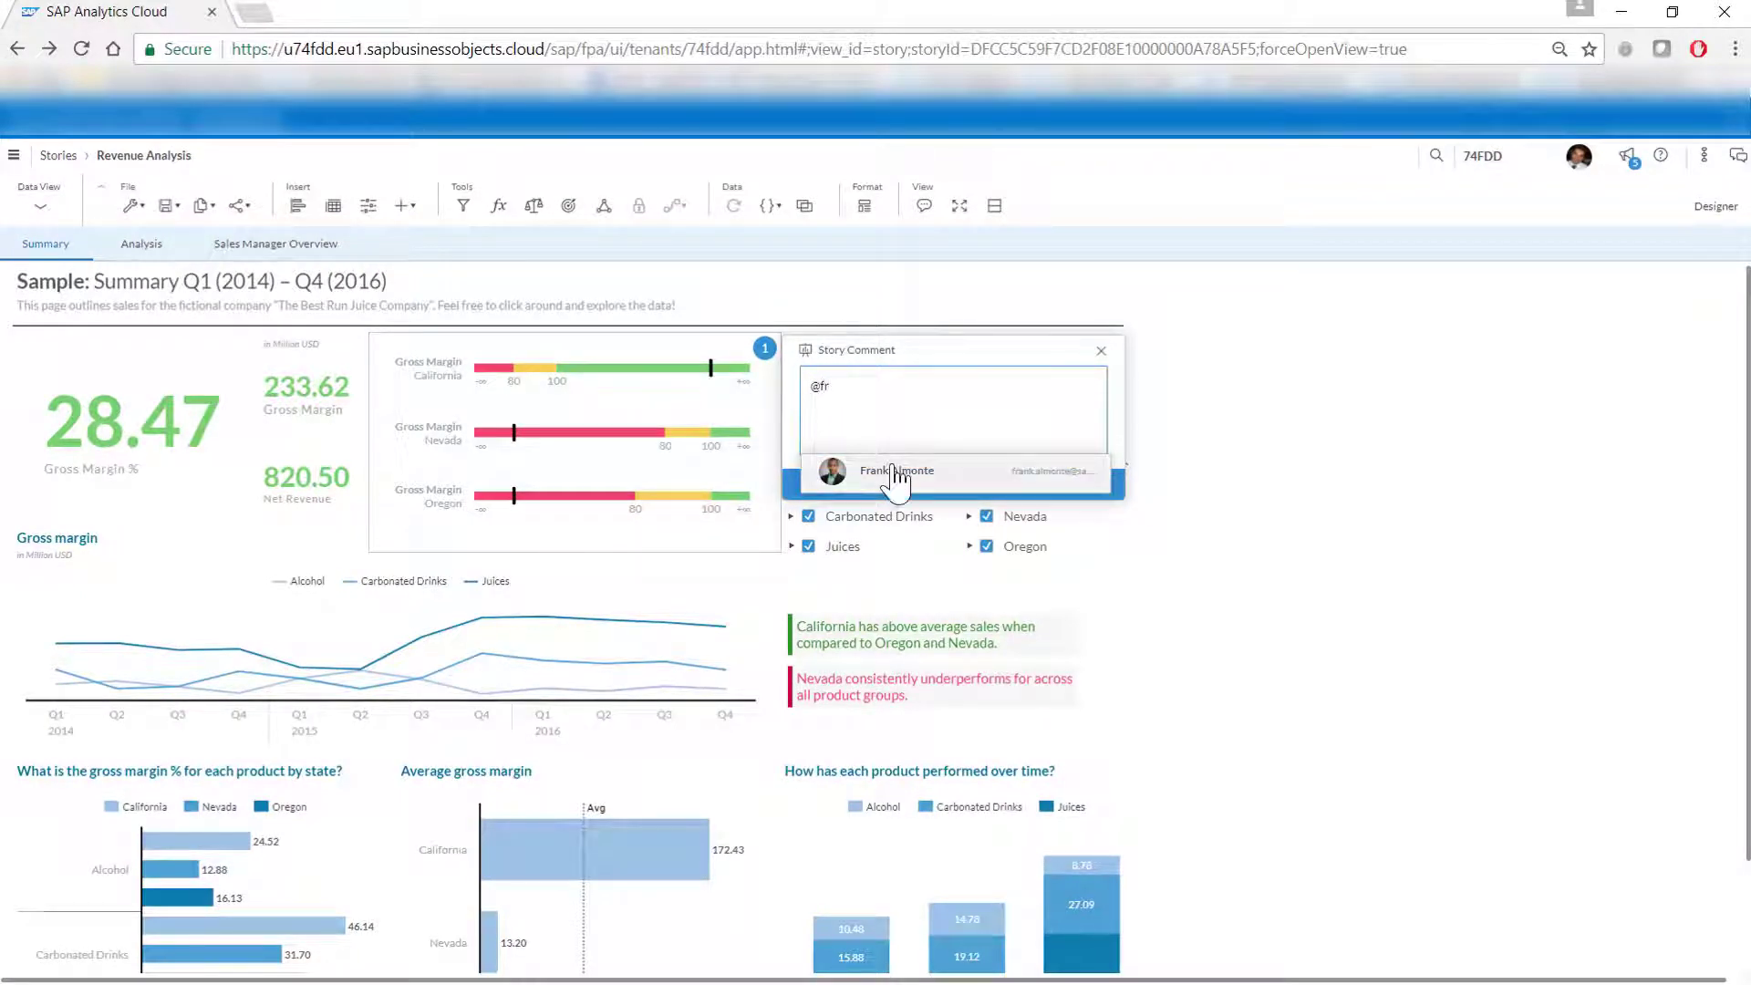
left_click(898, 473)
type("please take a look at this chart, what do you think if we change the colors?")
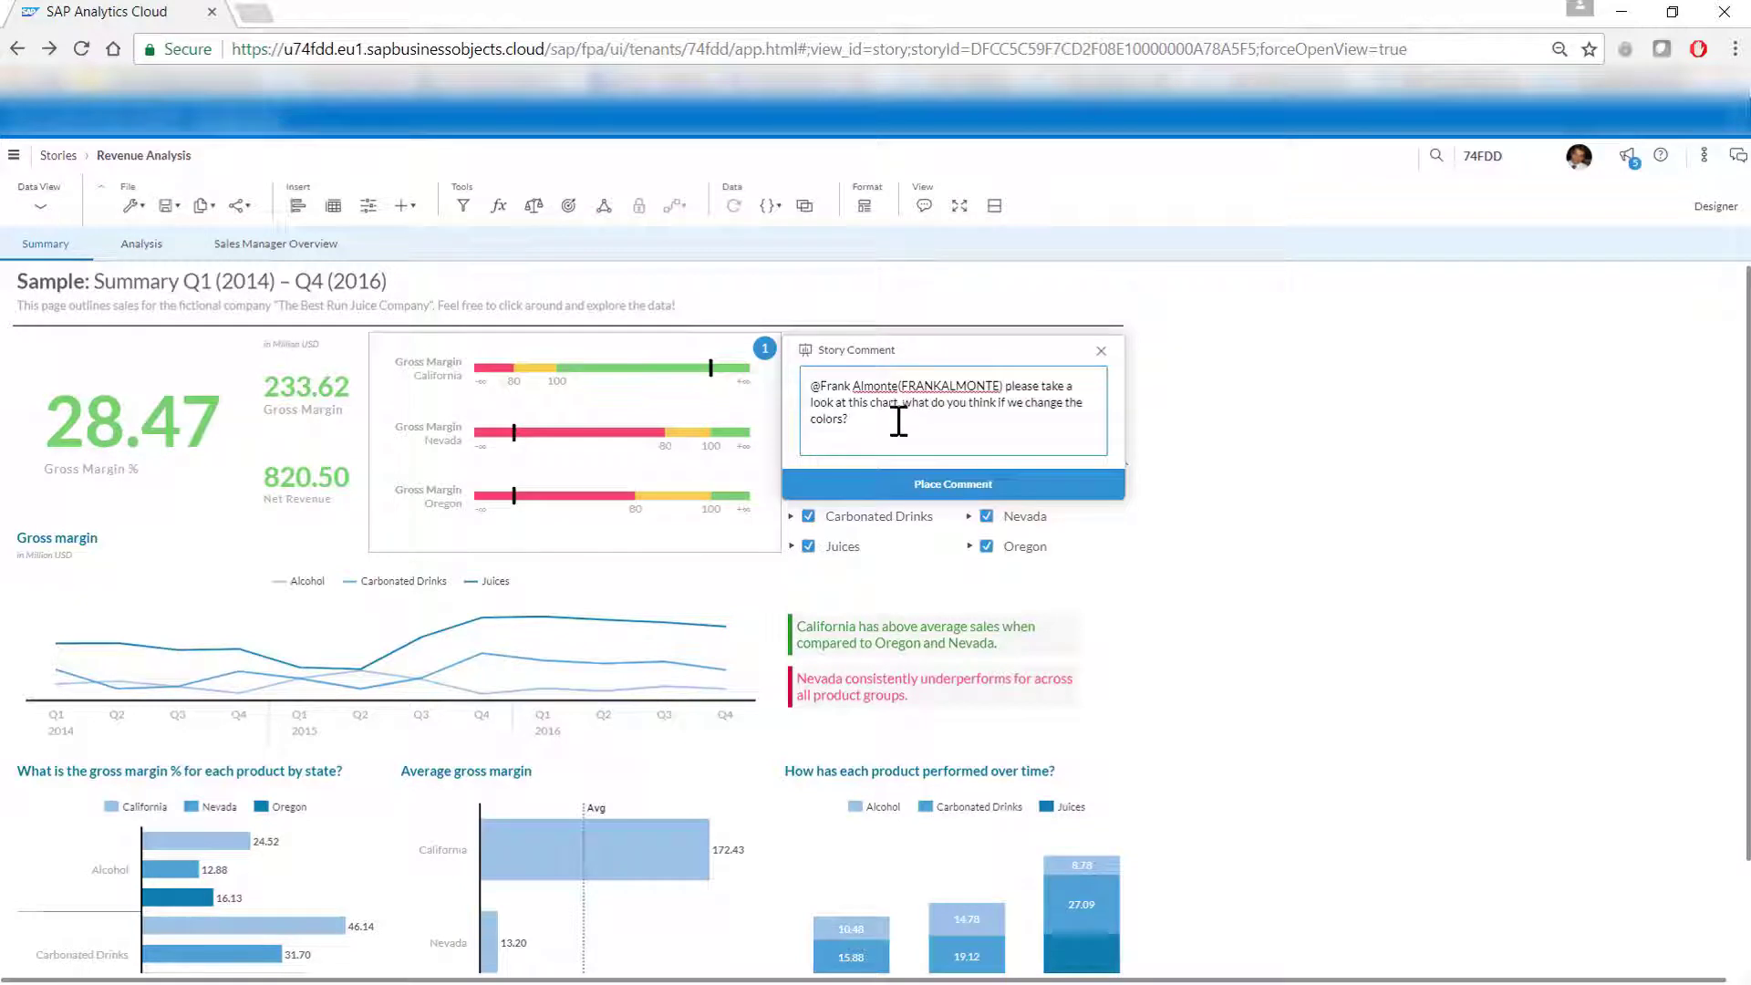
left_click(930, 483)
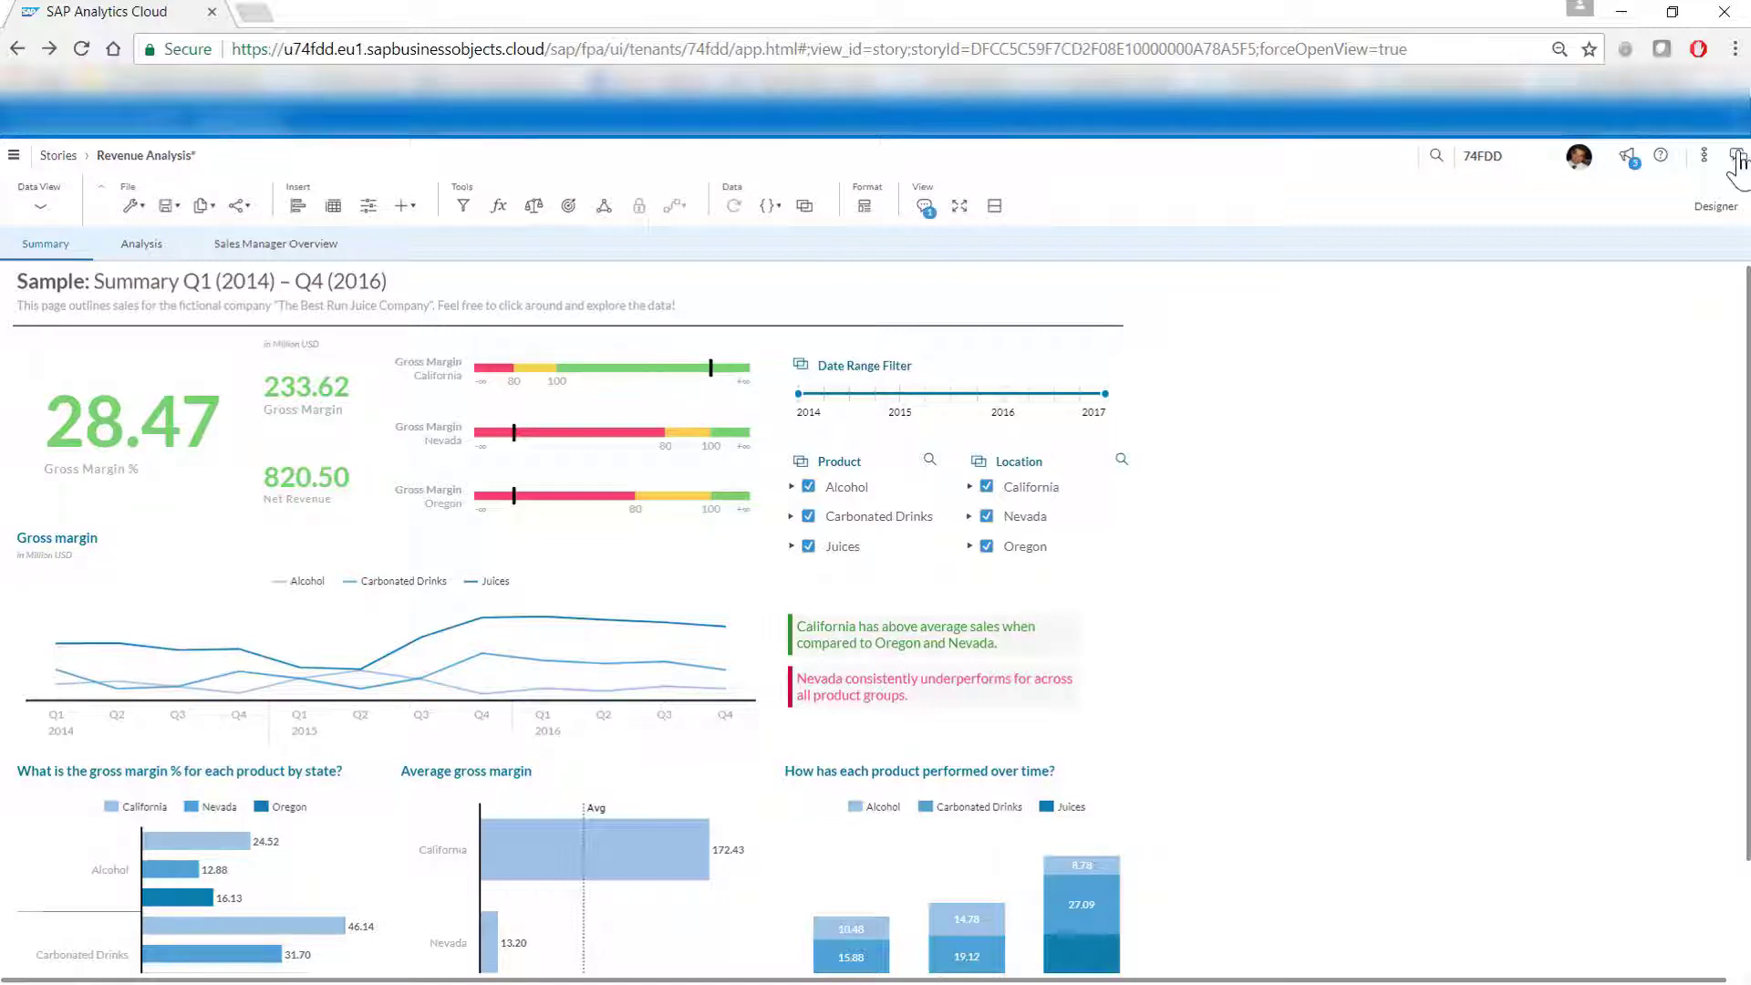
Step: Create a task from the discussion titled 'Sample Chart' with description 'Sample Chart - 1'
left_click(1736, 155)
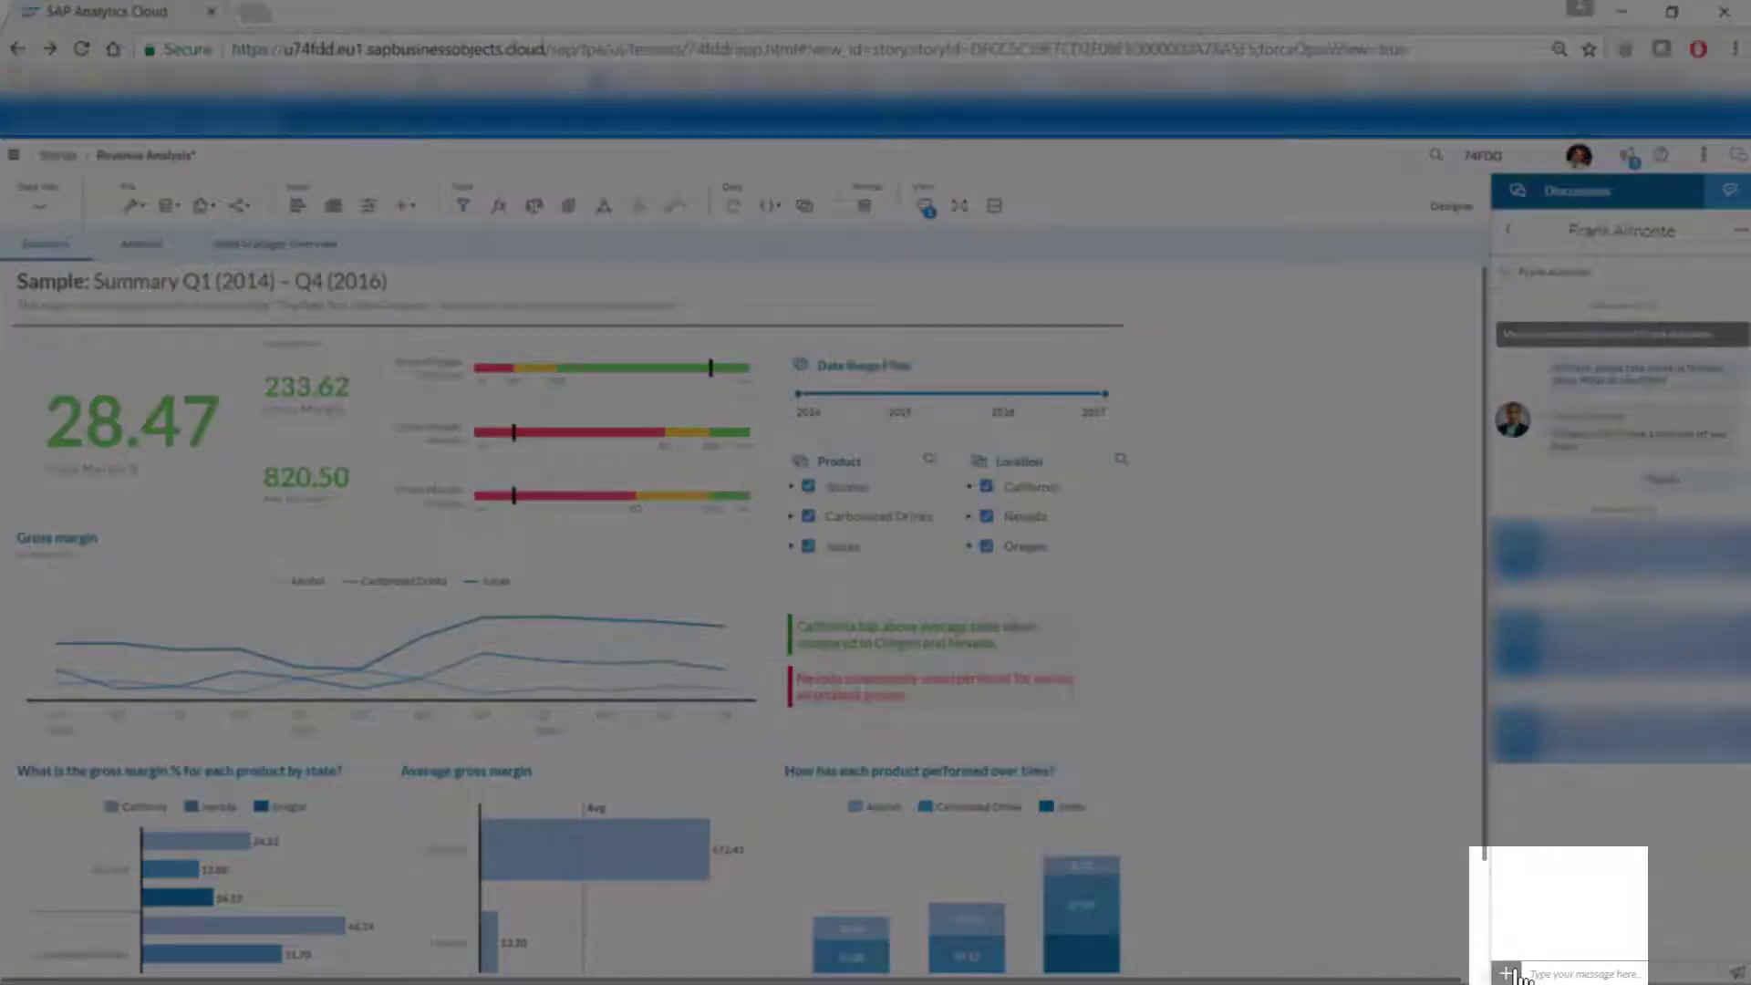
left_click(1514, 974)
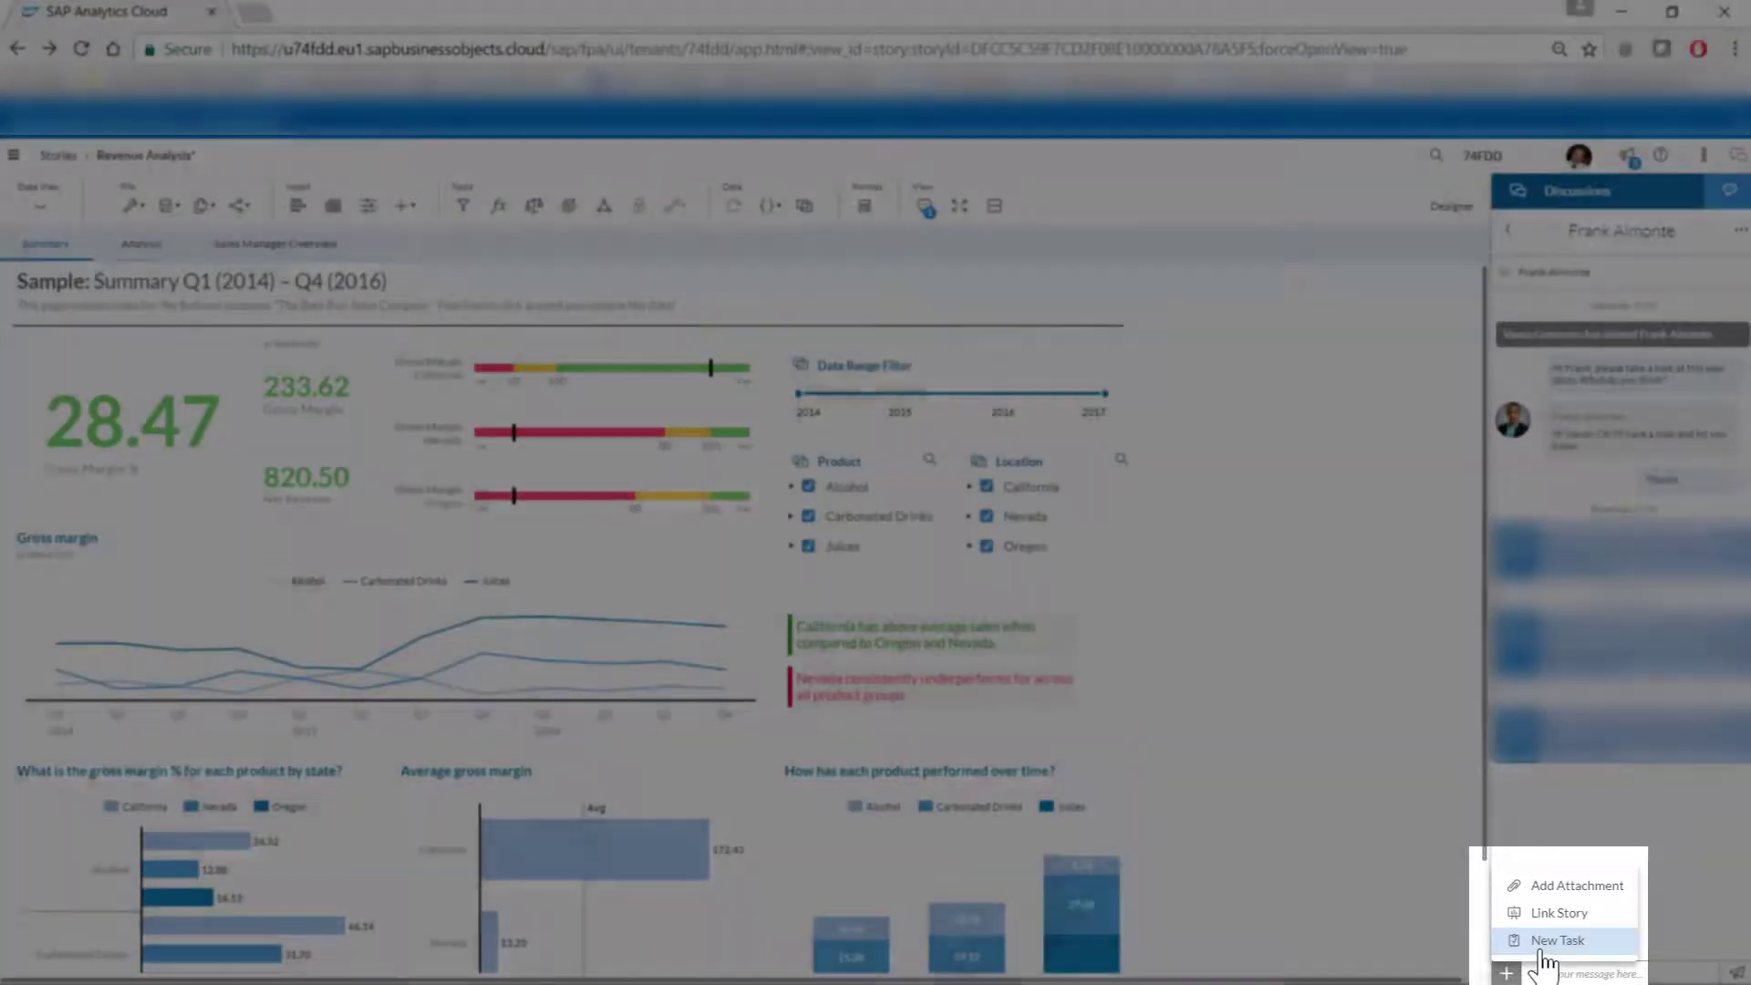
left_click(1541, 951)
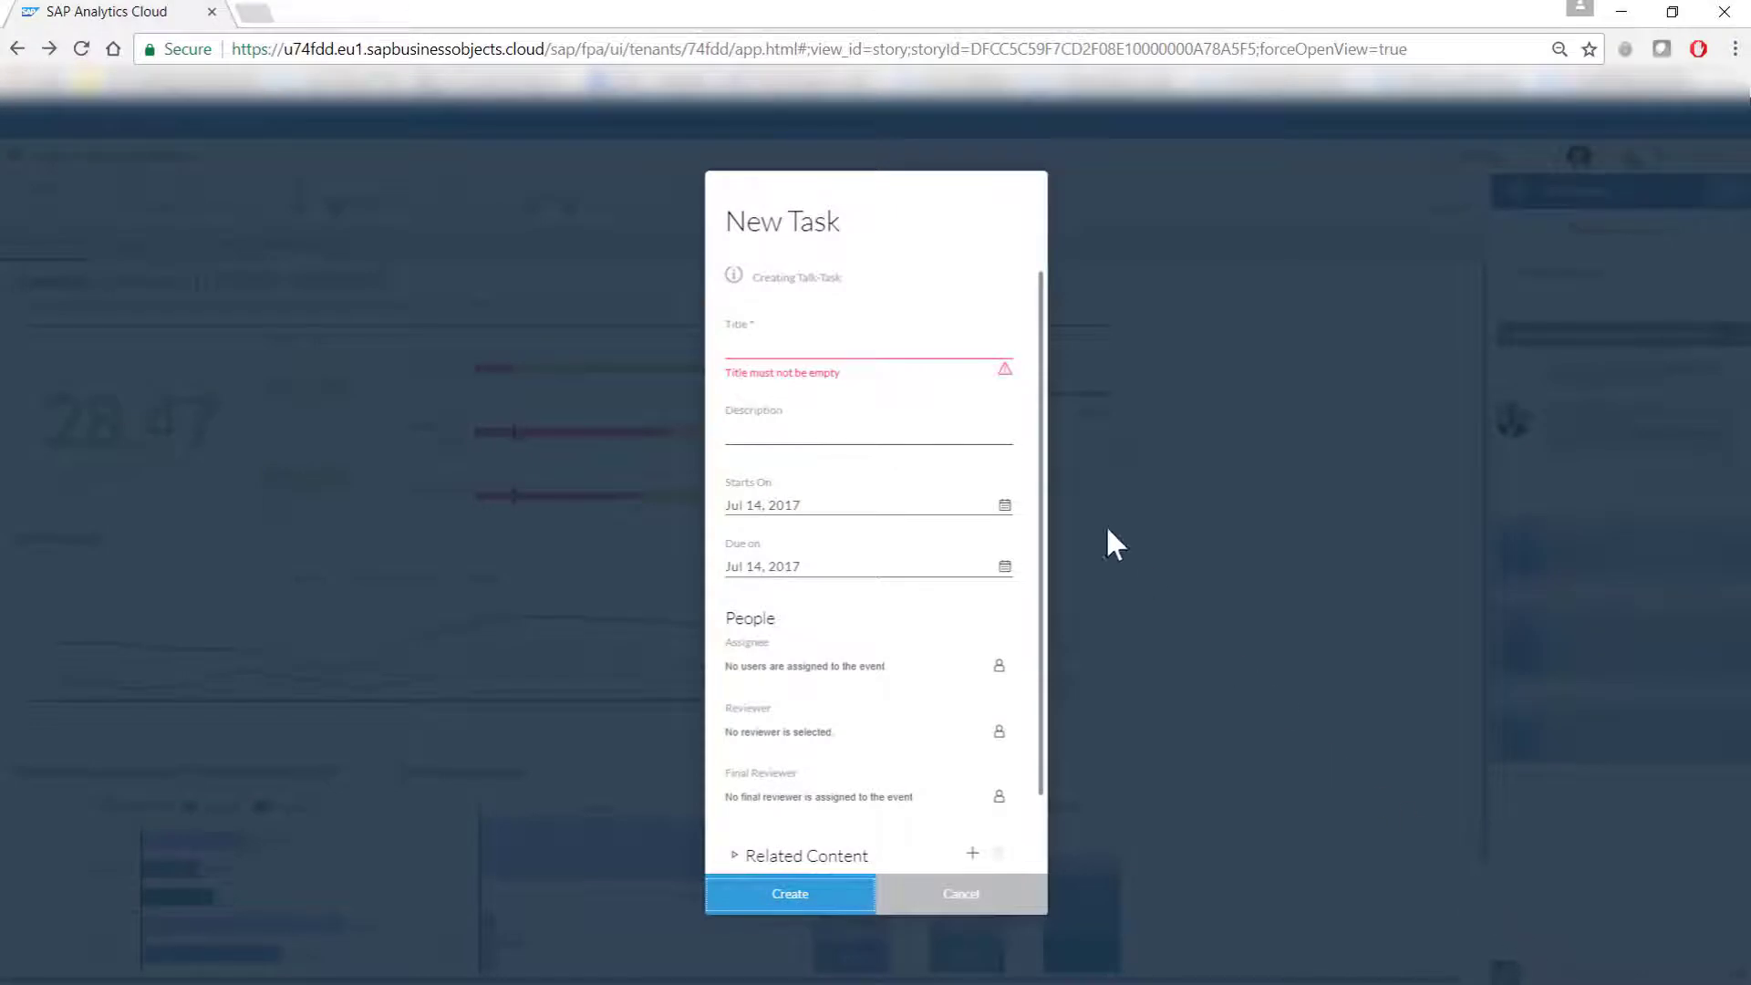
left_click(866, 344)
type("Sample Chart")
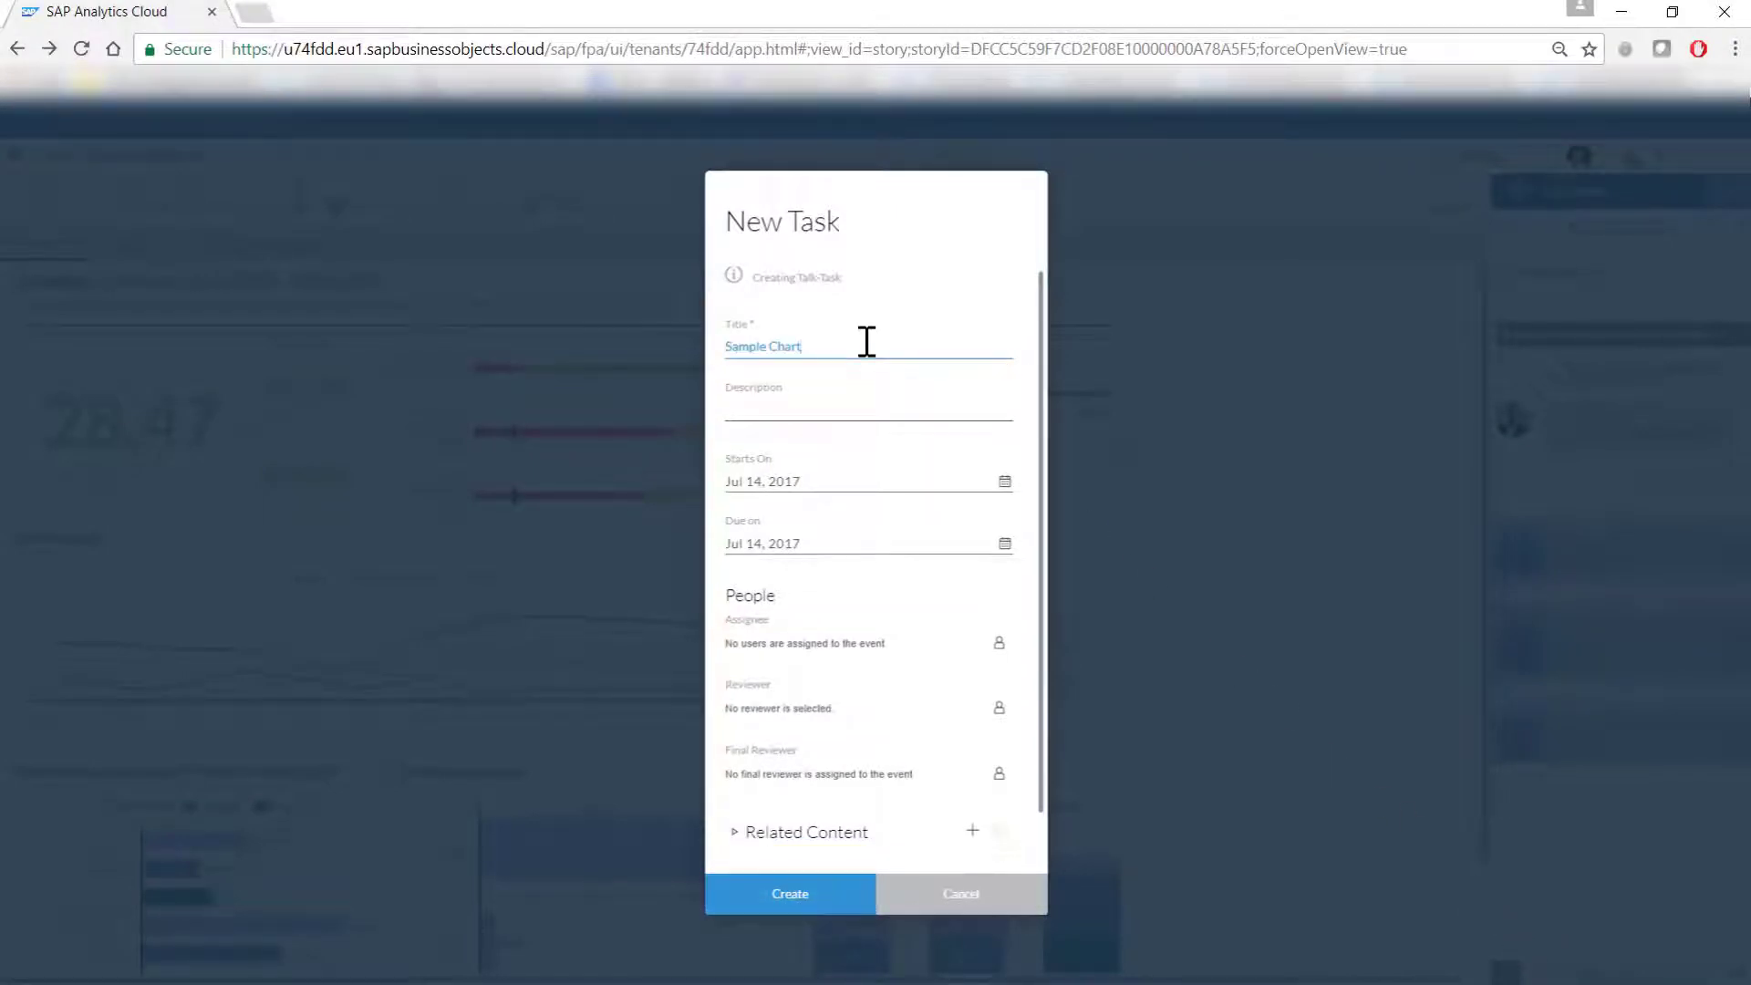
left_click(826, 409)
type("Sample Chart - 1")
Step: Set the task to run from Jul 21 to Jul 29, 2017
left_click(1004, 483)
left_click(957, 649)
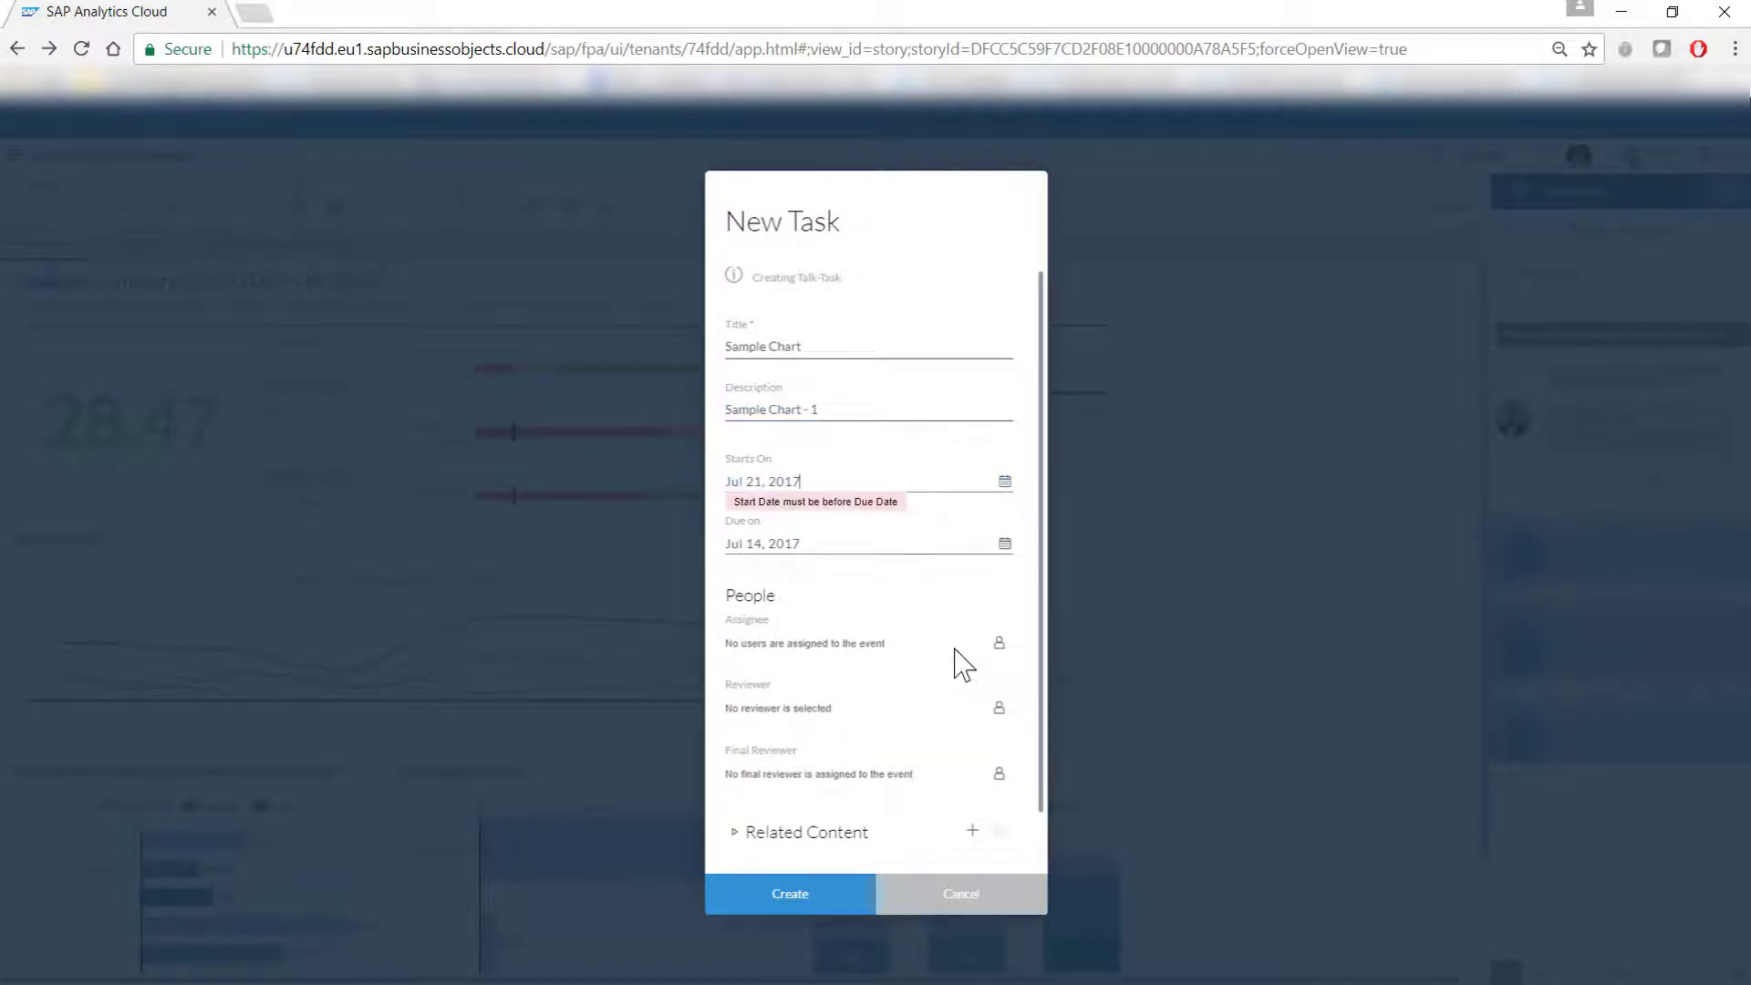
left_click(1004, 546)
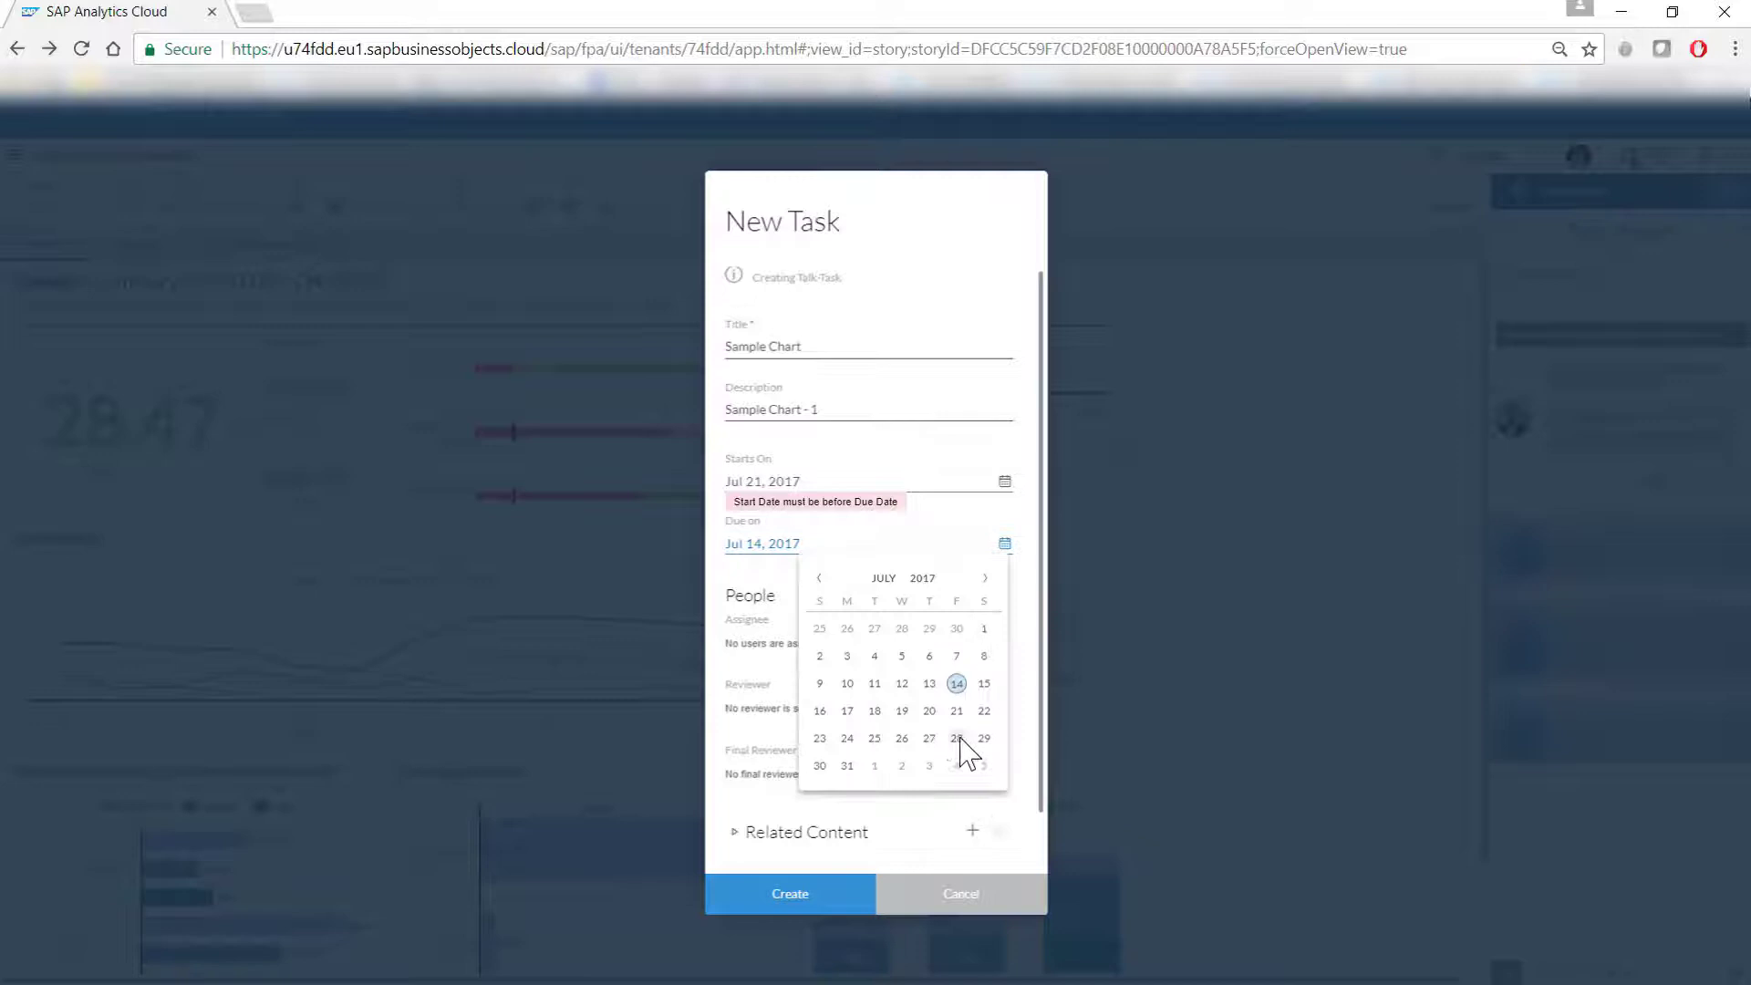
left_click(982, 741)
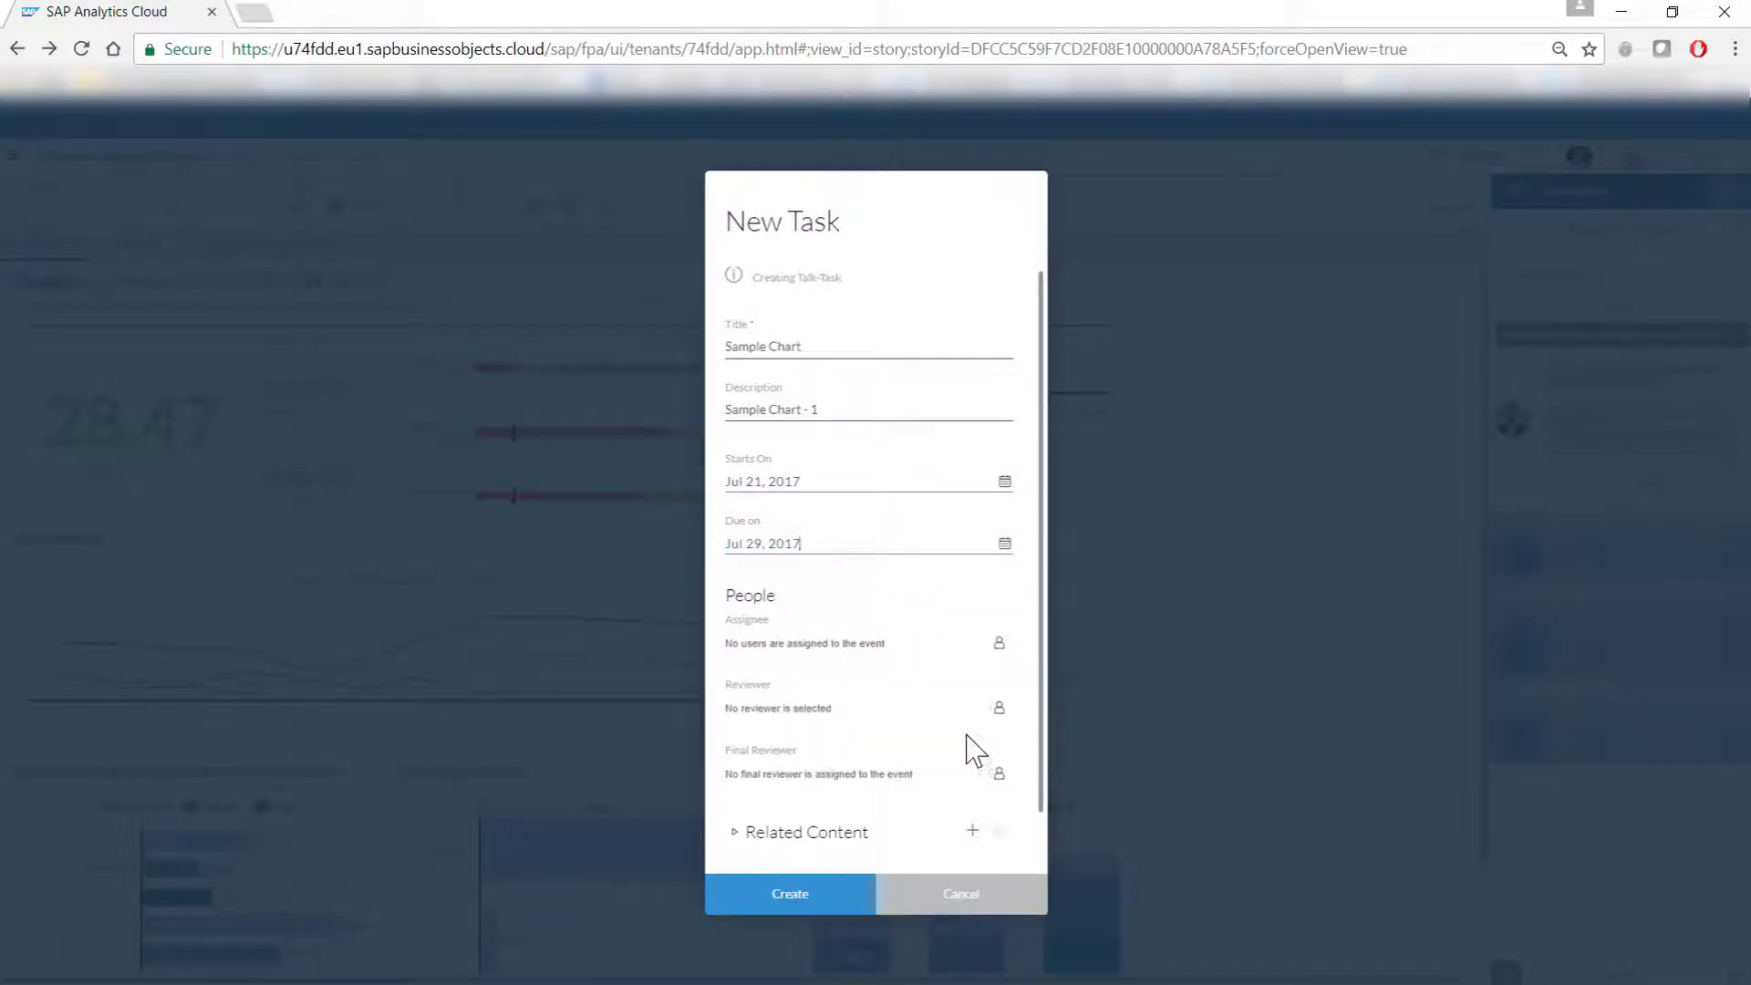
Step: Assign the task to the colleague, set the second listed user as reviewer, and create it
left_click(999, 644)
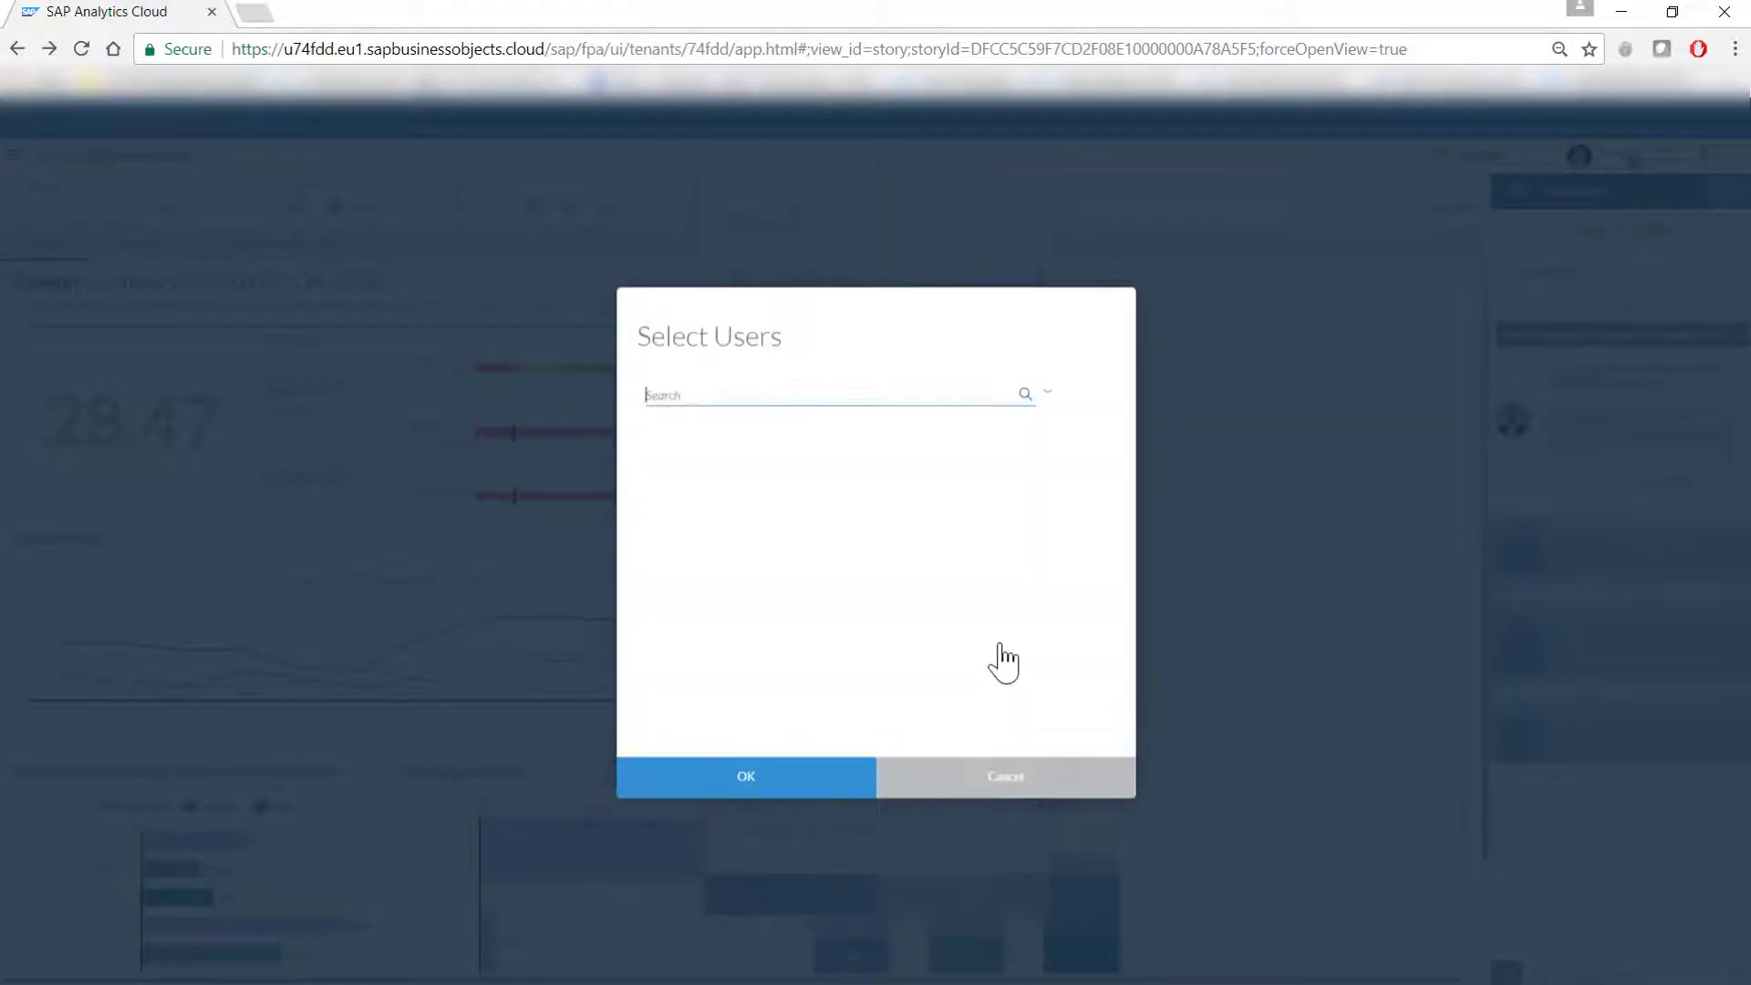
left_click(753, 456)
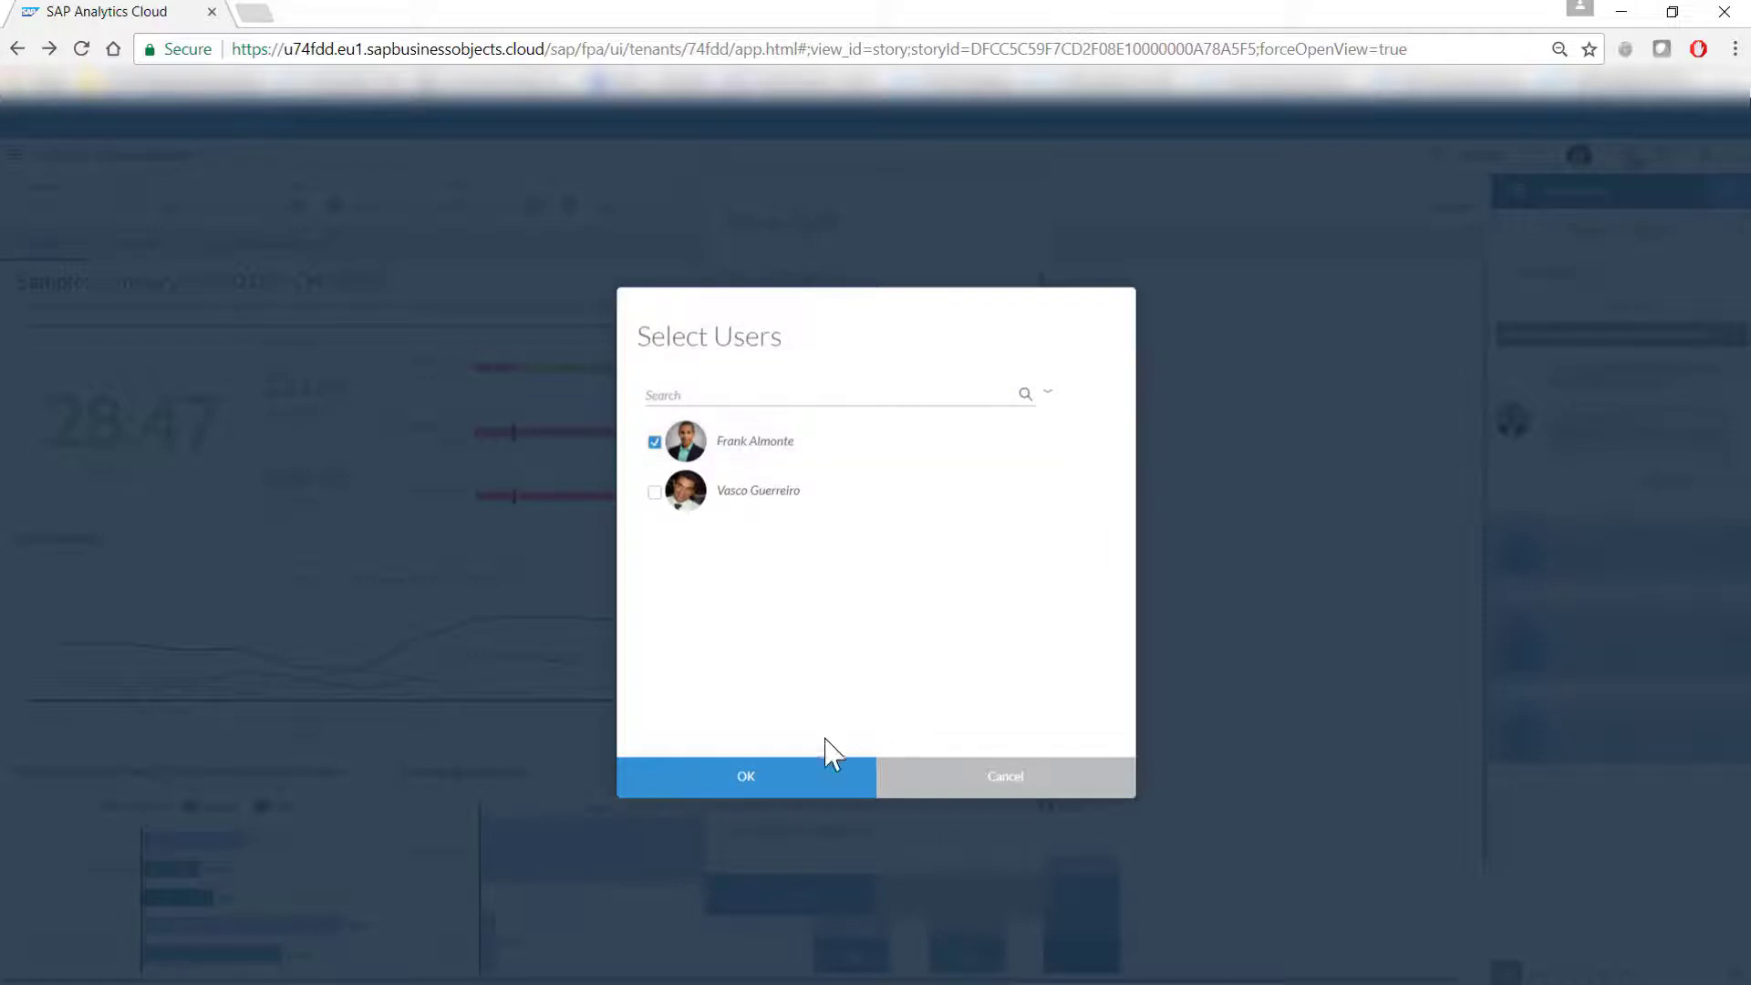
left_click(821, 790)
scroll(898, 686, "down", 1)
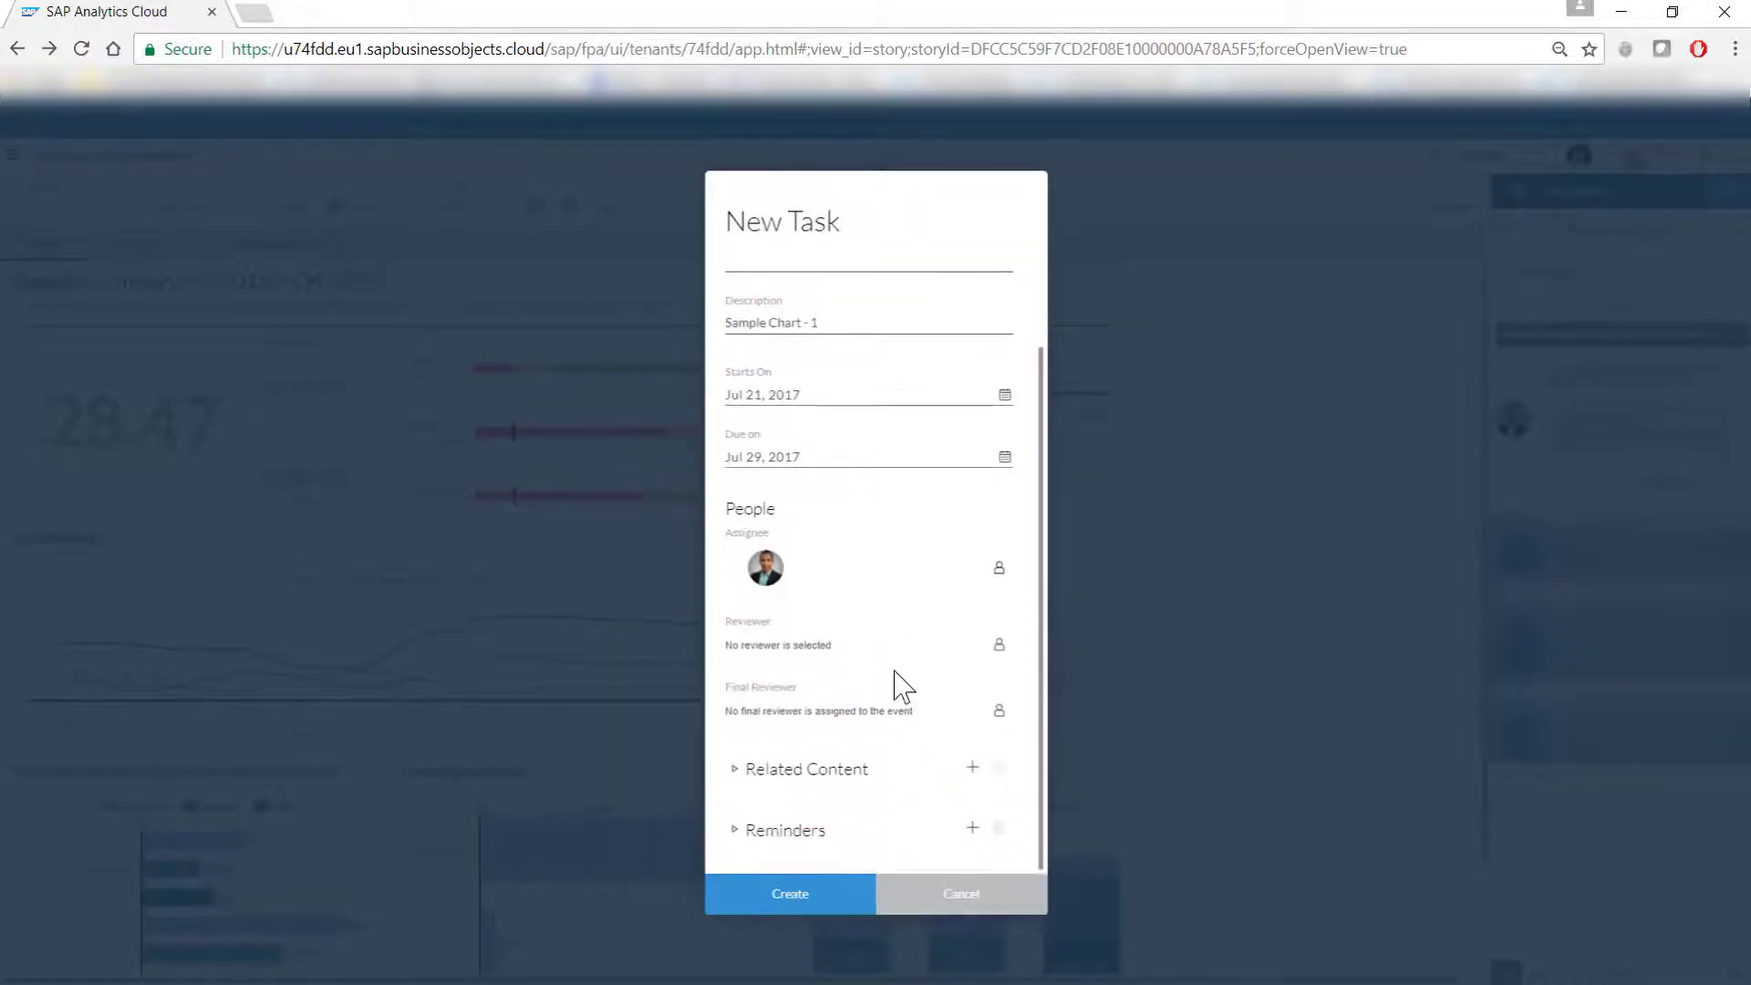
left_click(998, 645)
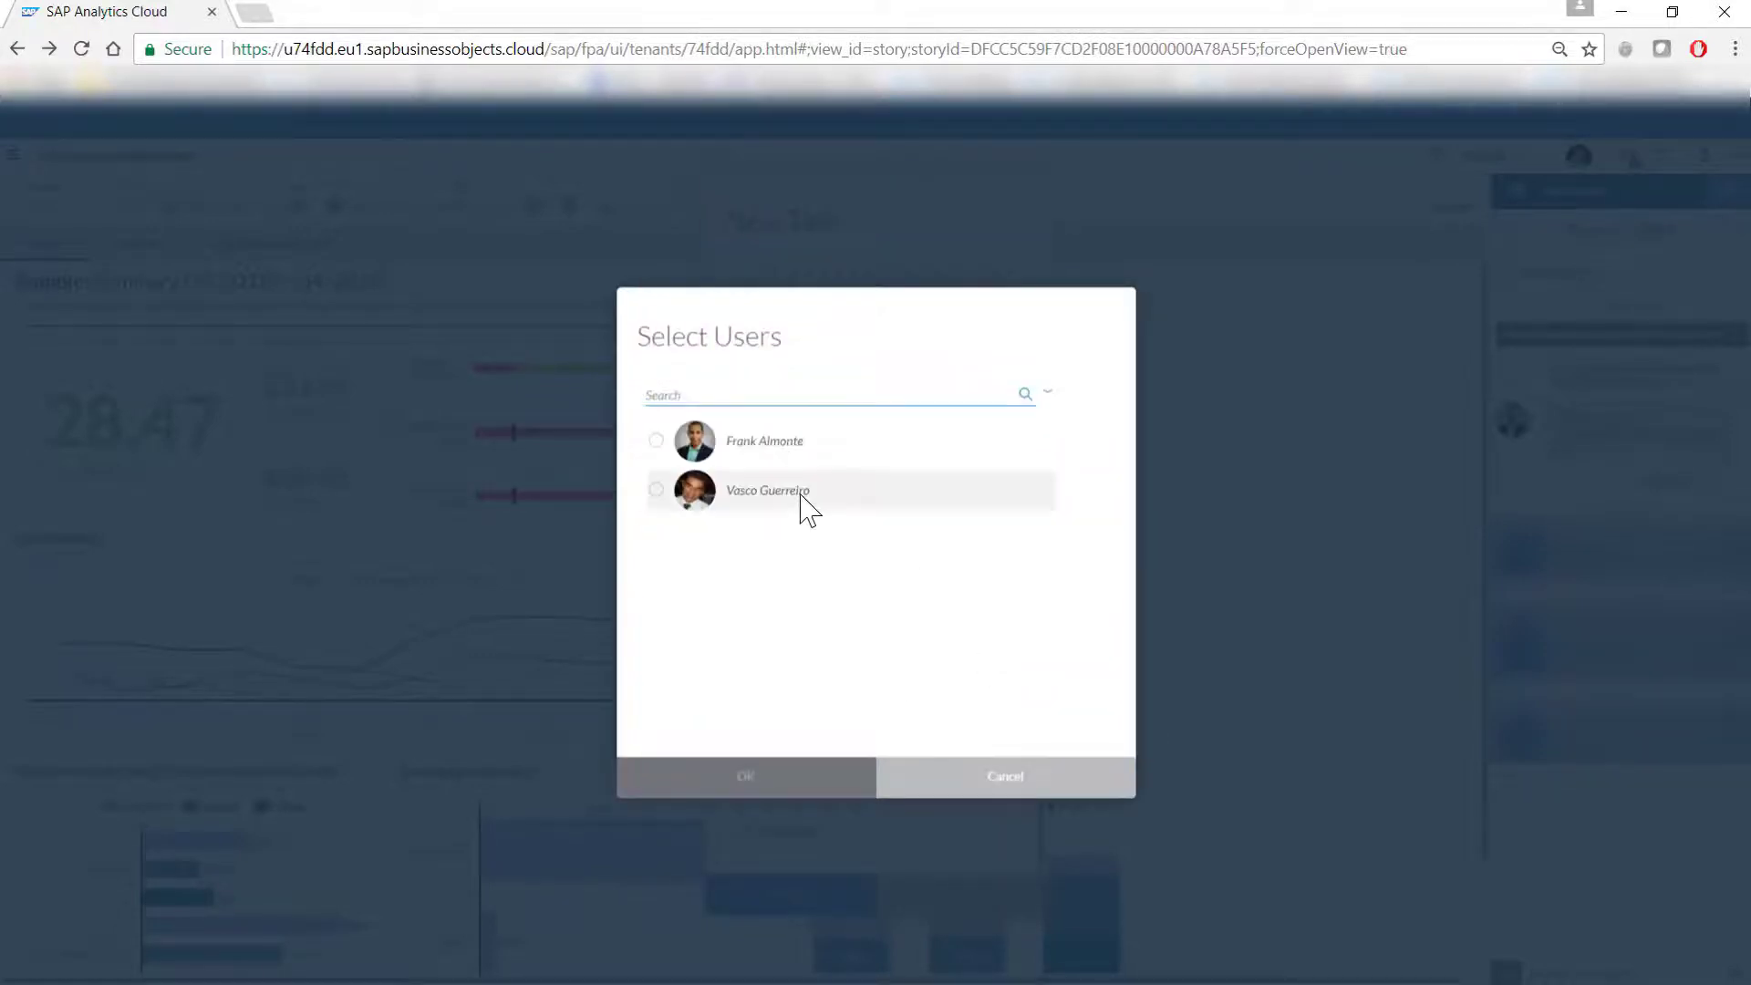
left_click(801, 504)
left_click(791, 794)
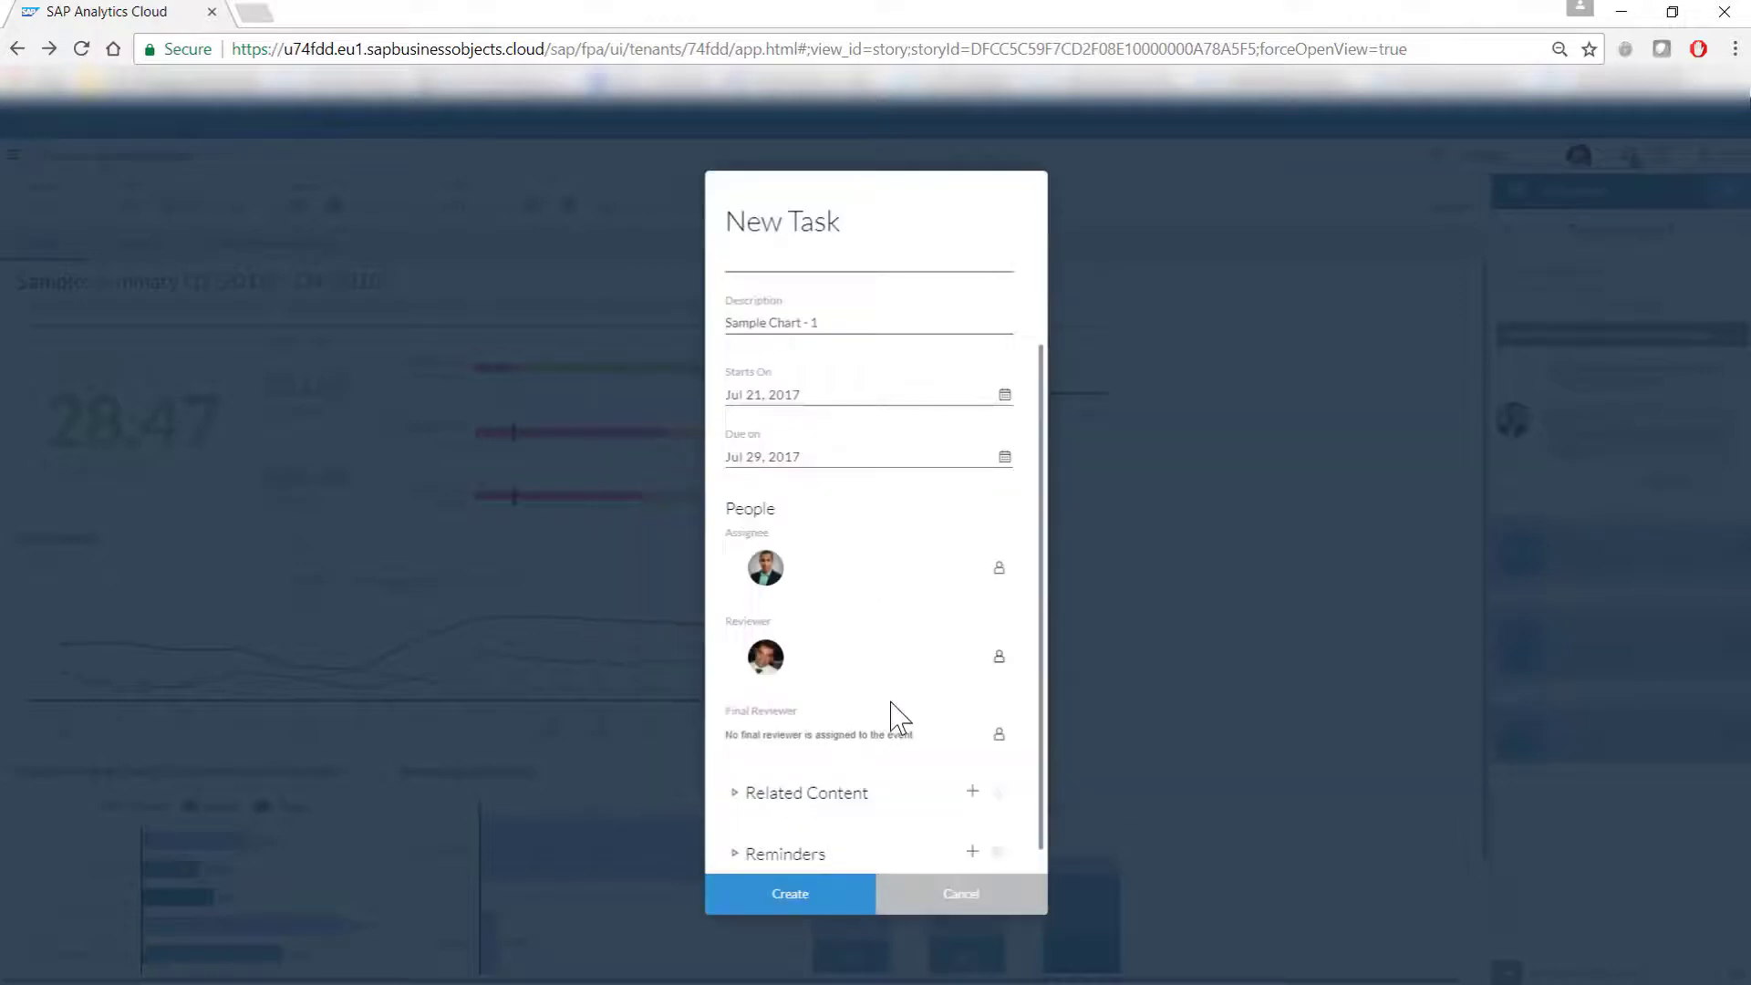
scroll(899, 726, "down", 1)
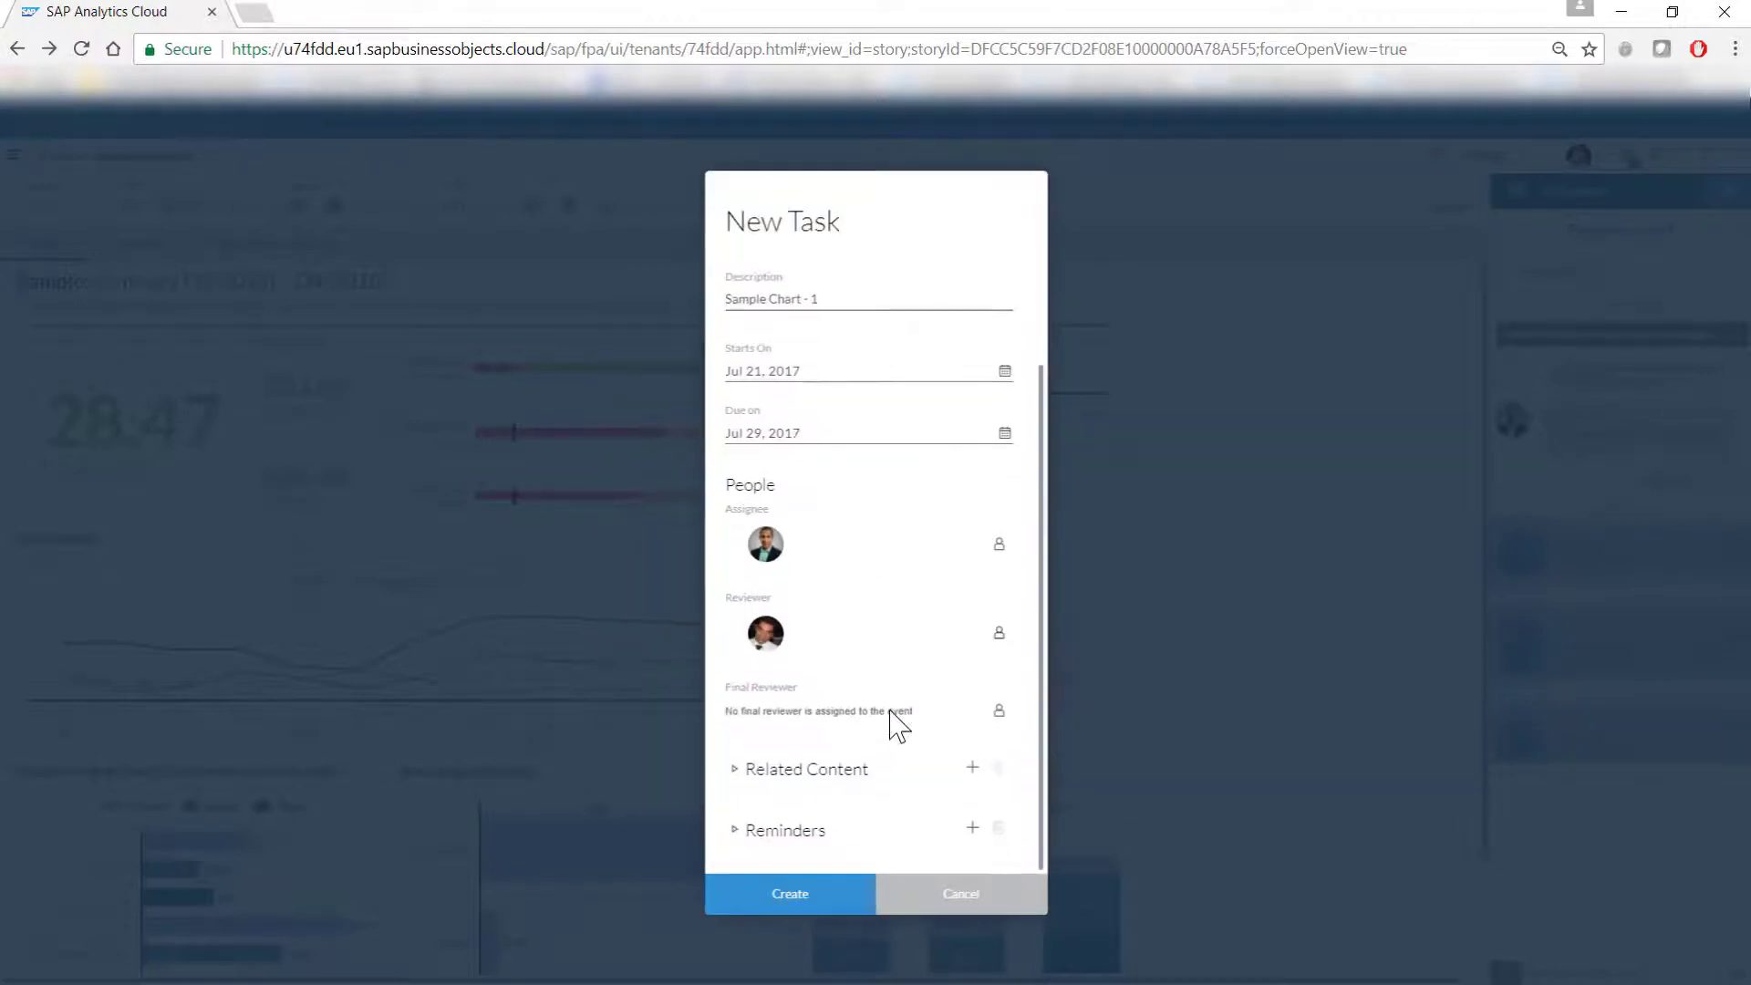
left_click(839, 903)
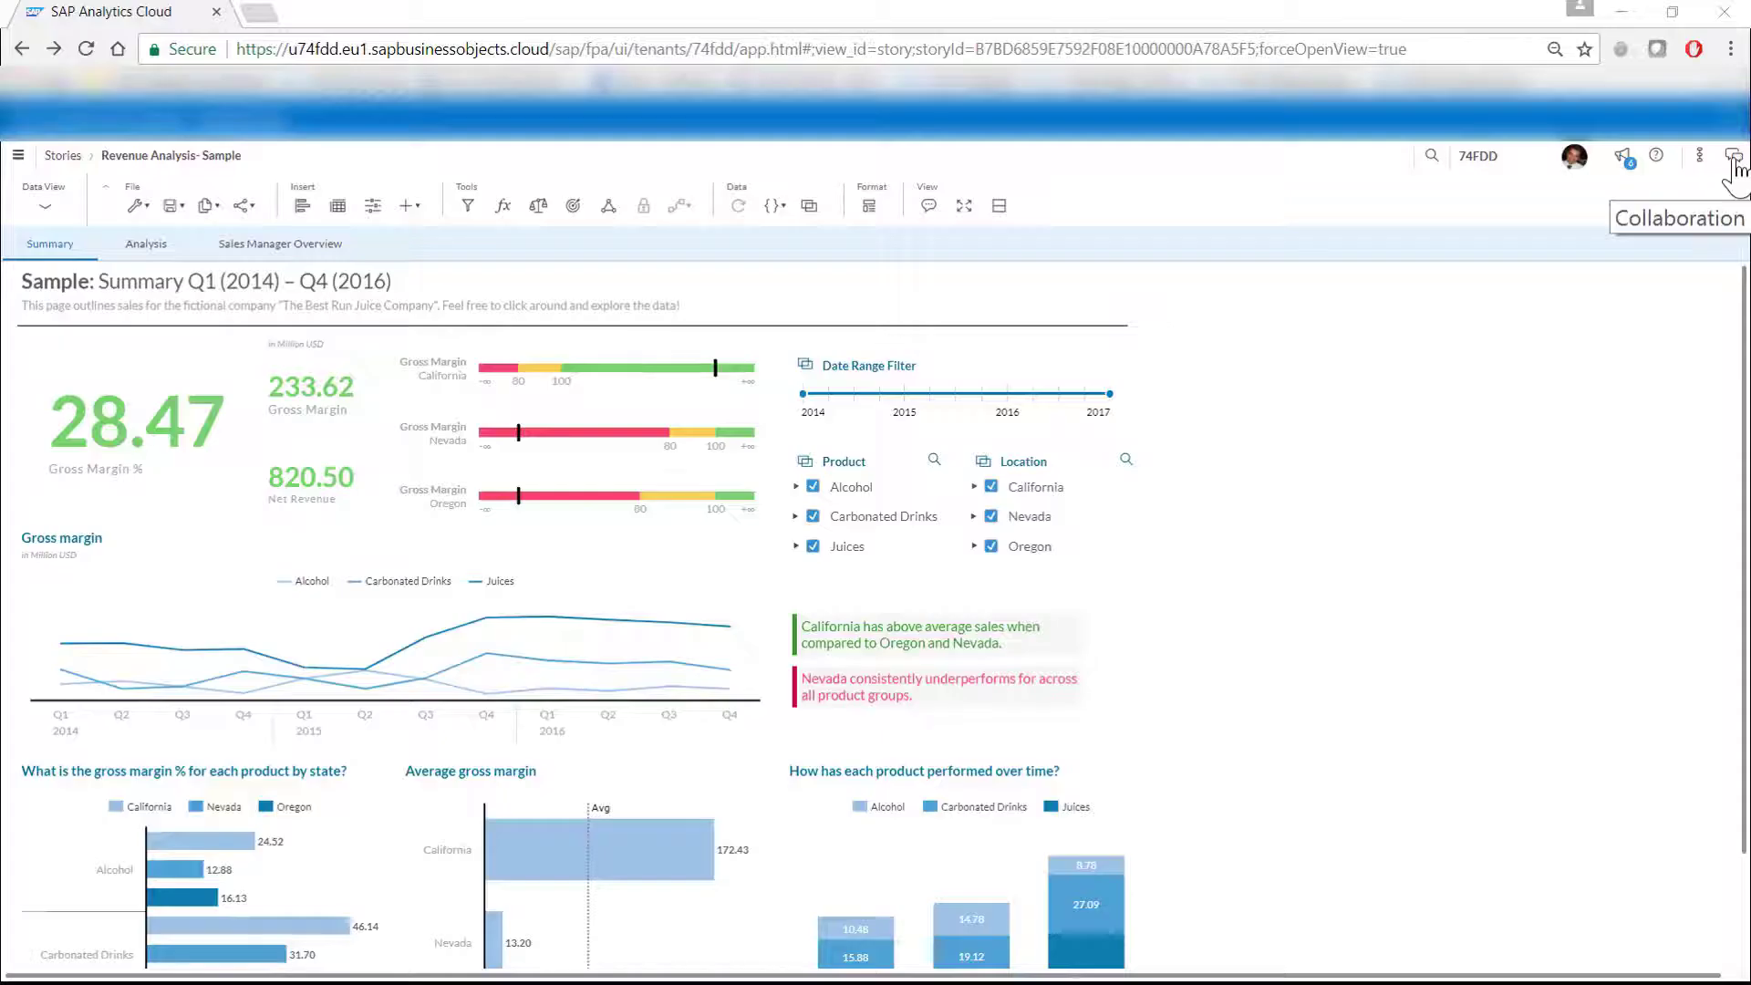
left_click(1625, 159)
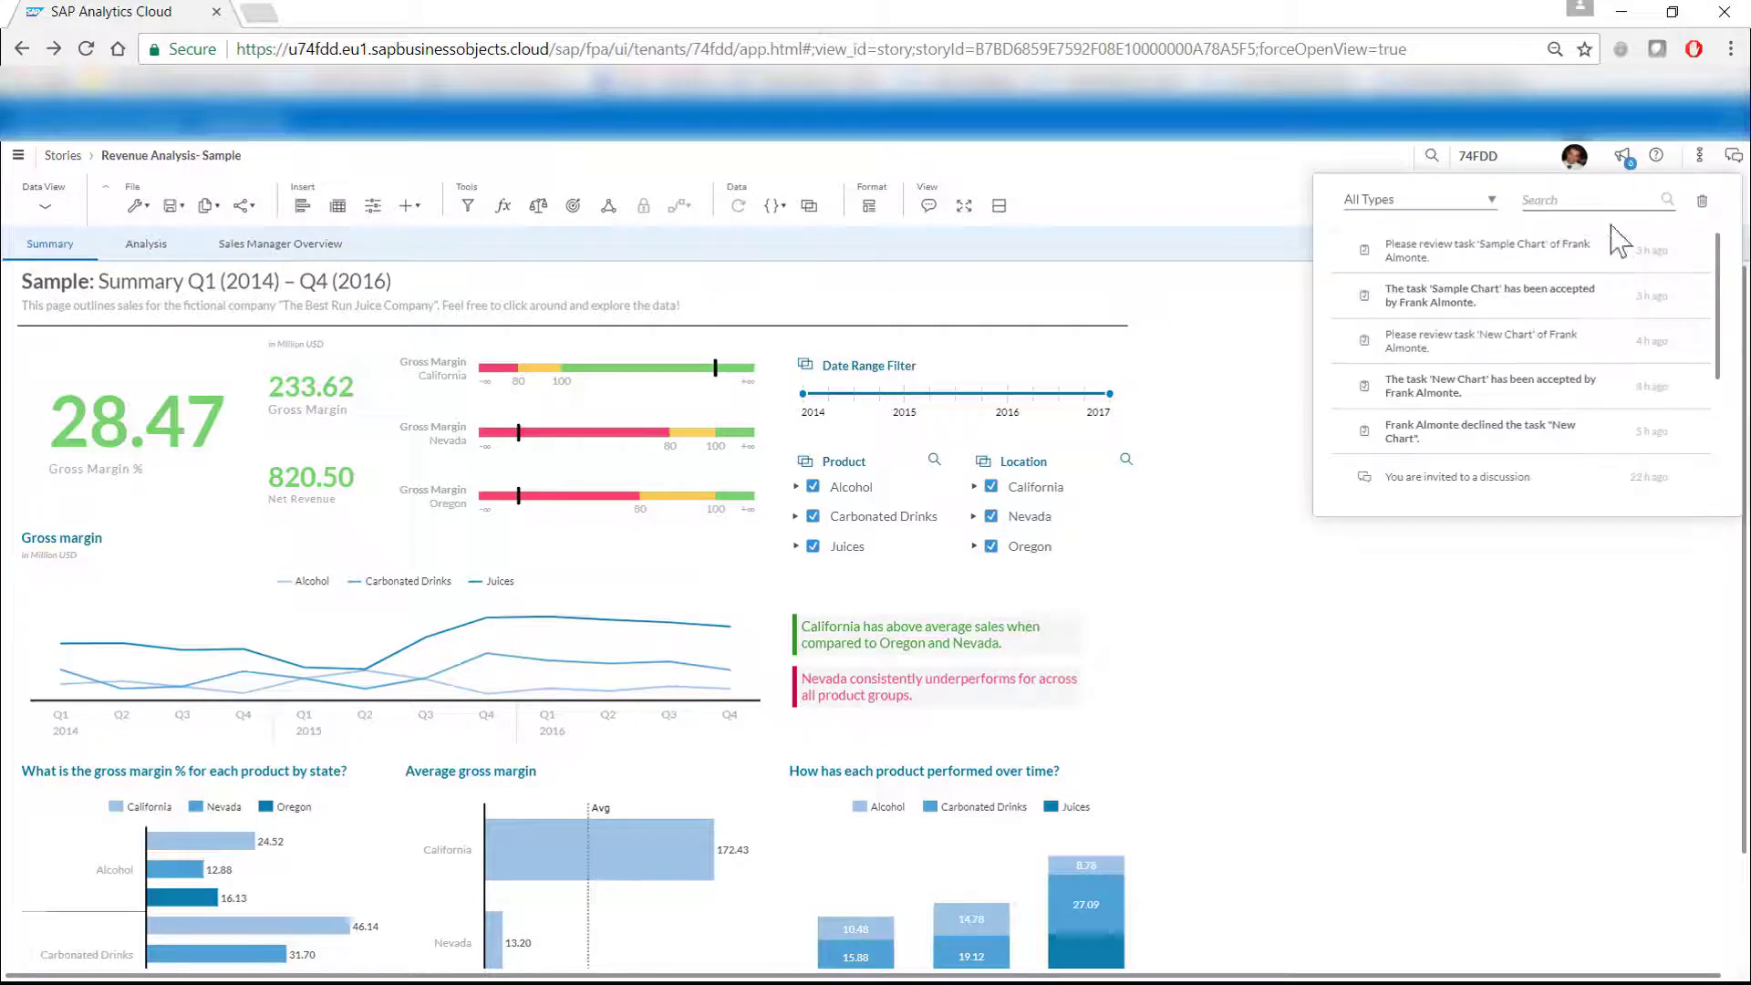
left_click(1610, 263)
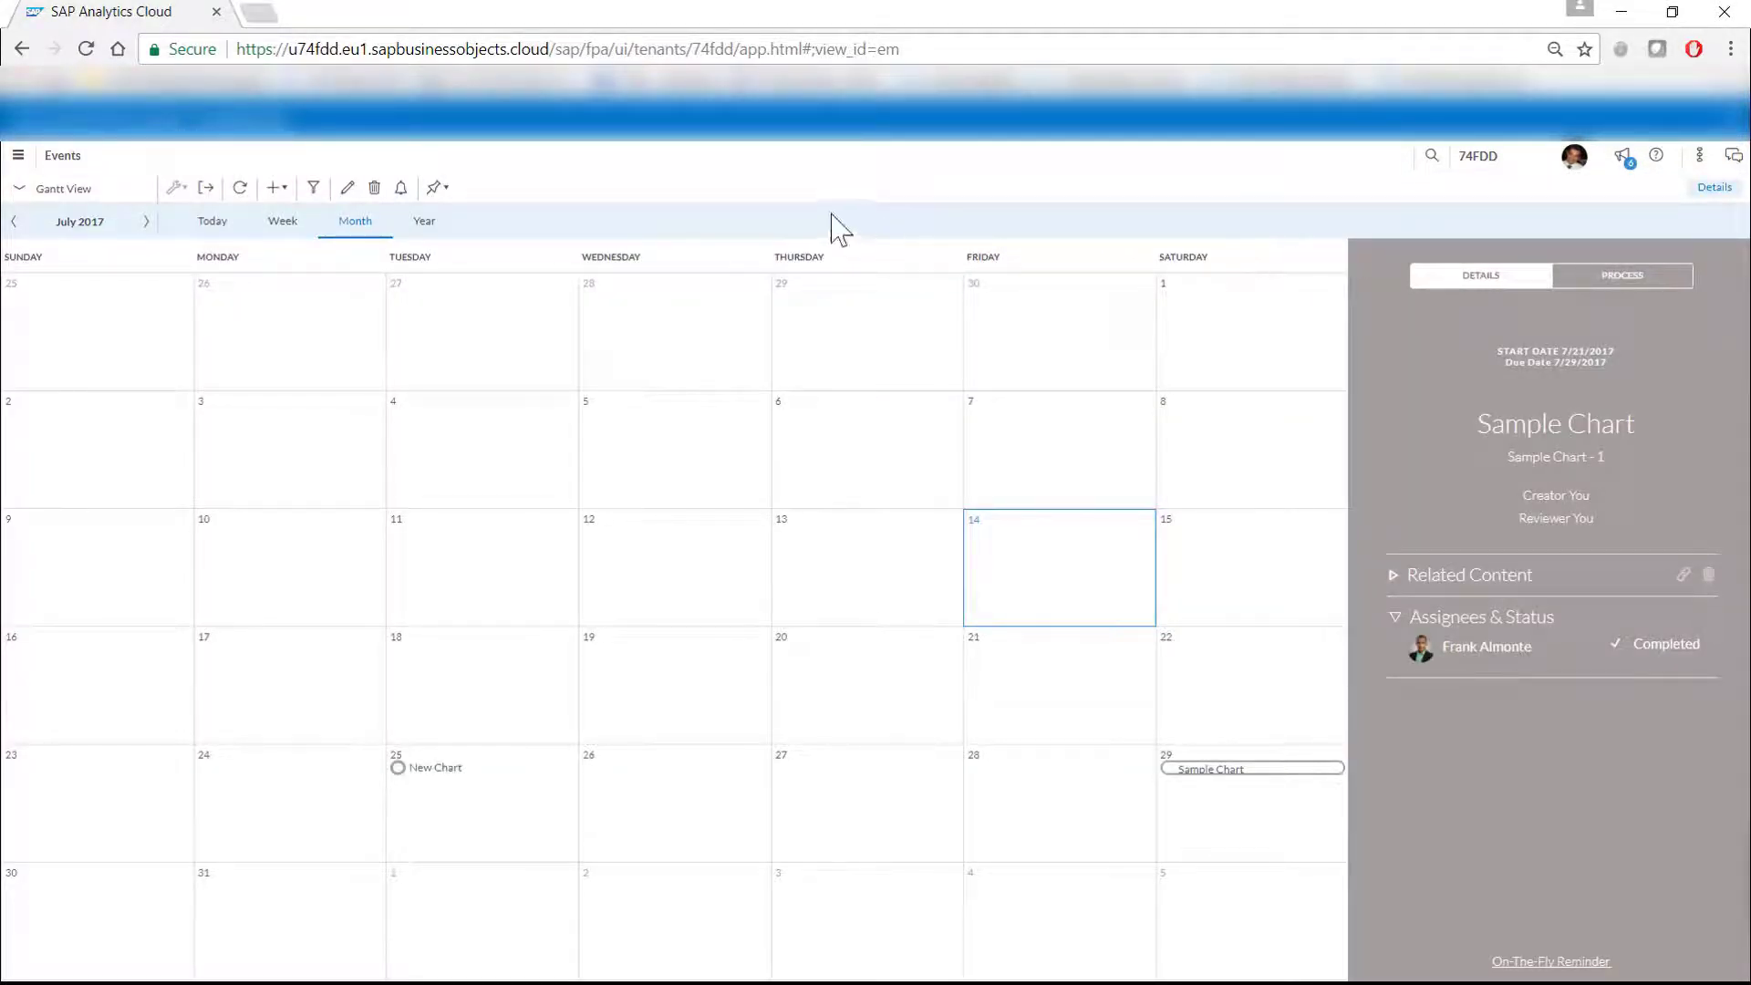
left_click(22, 48)
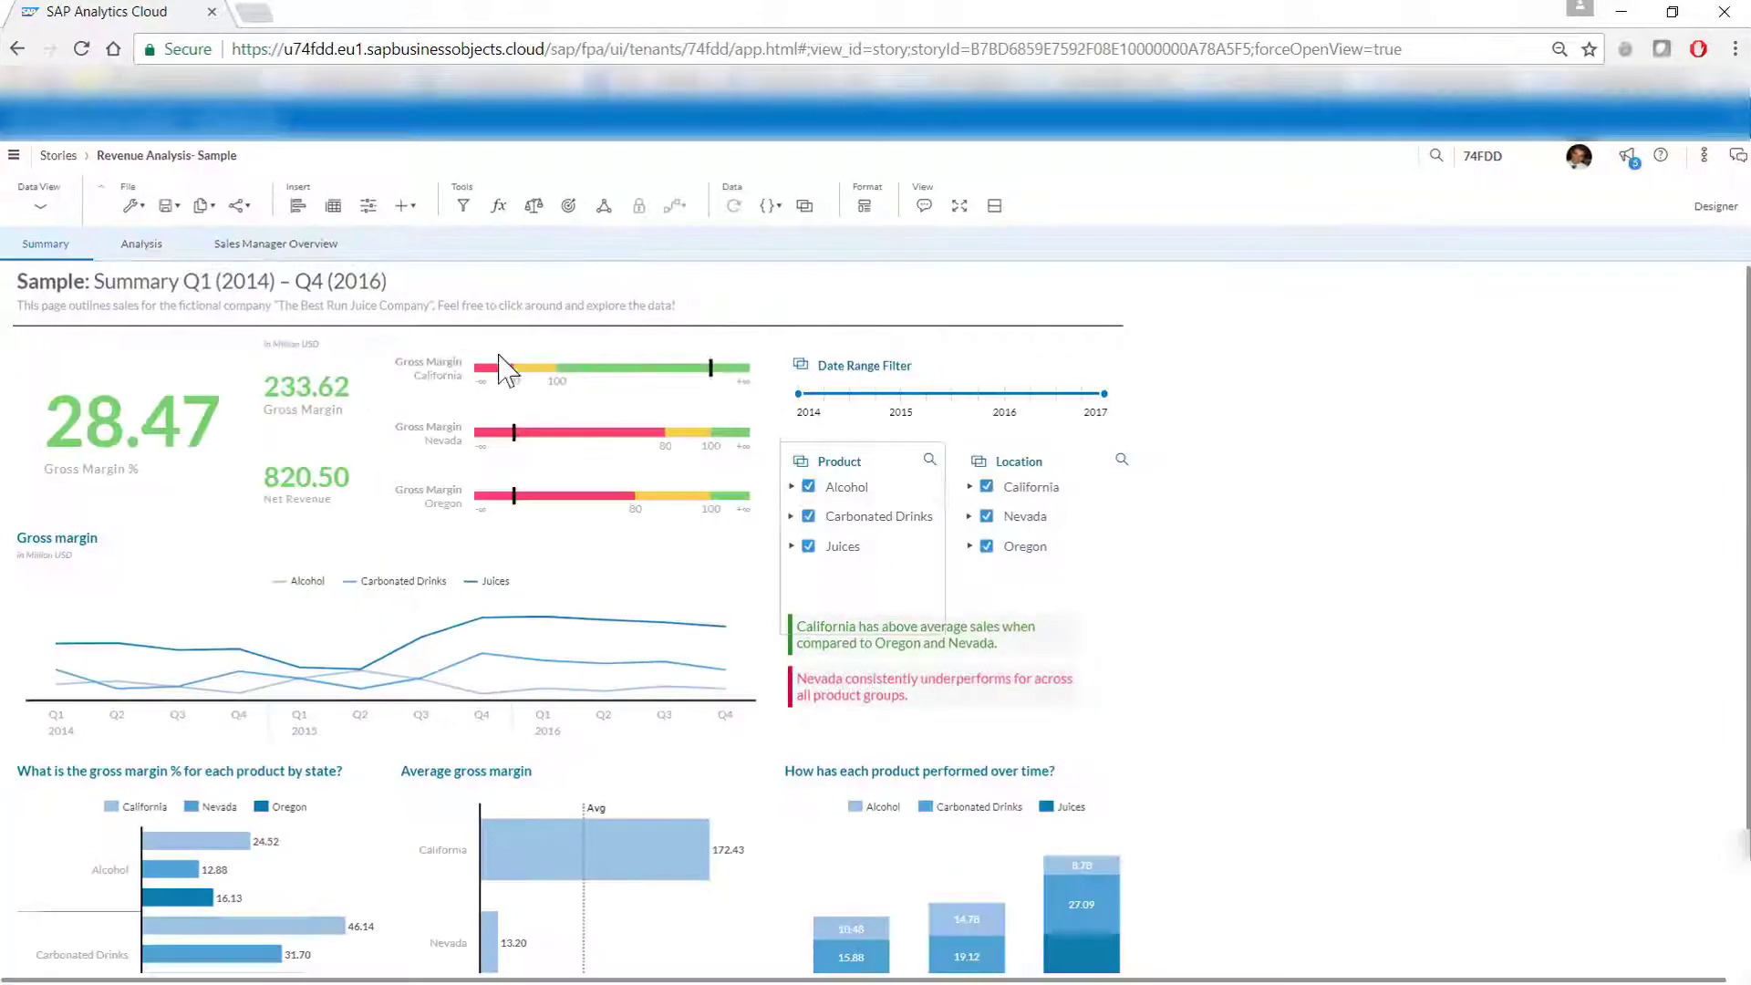
Step: Share the story with the colleague as recipient, granting Full Control access
left_click(239, 205)
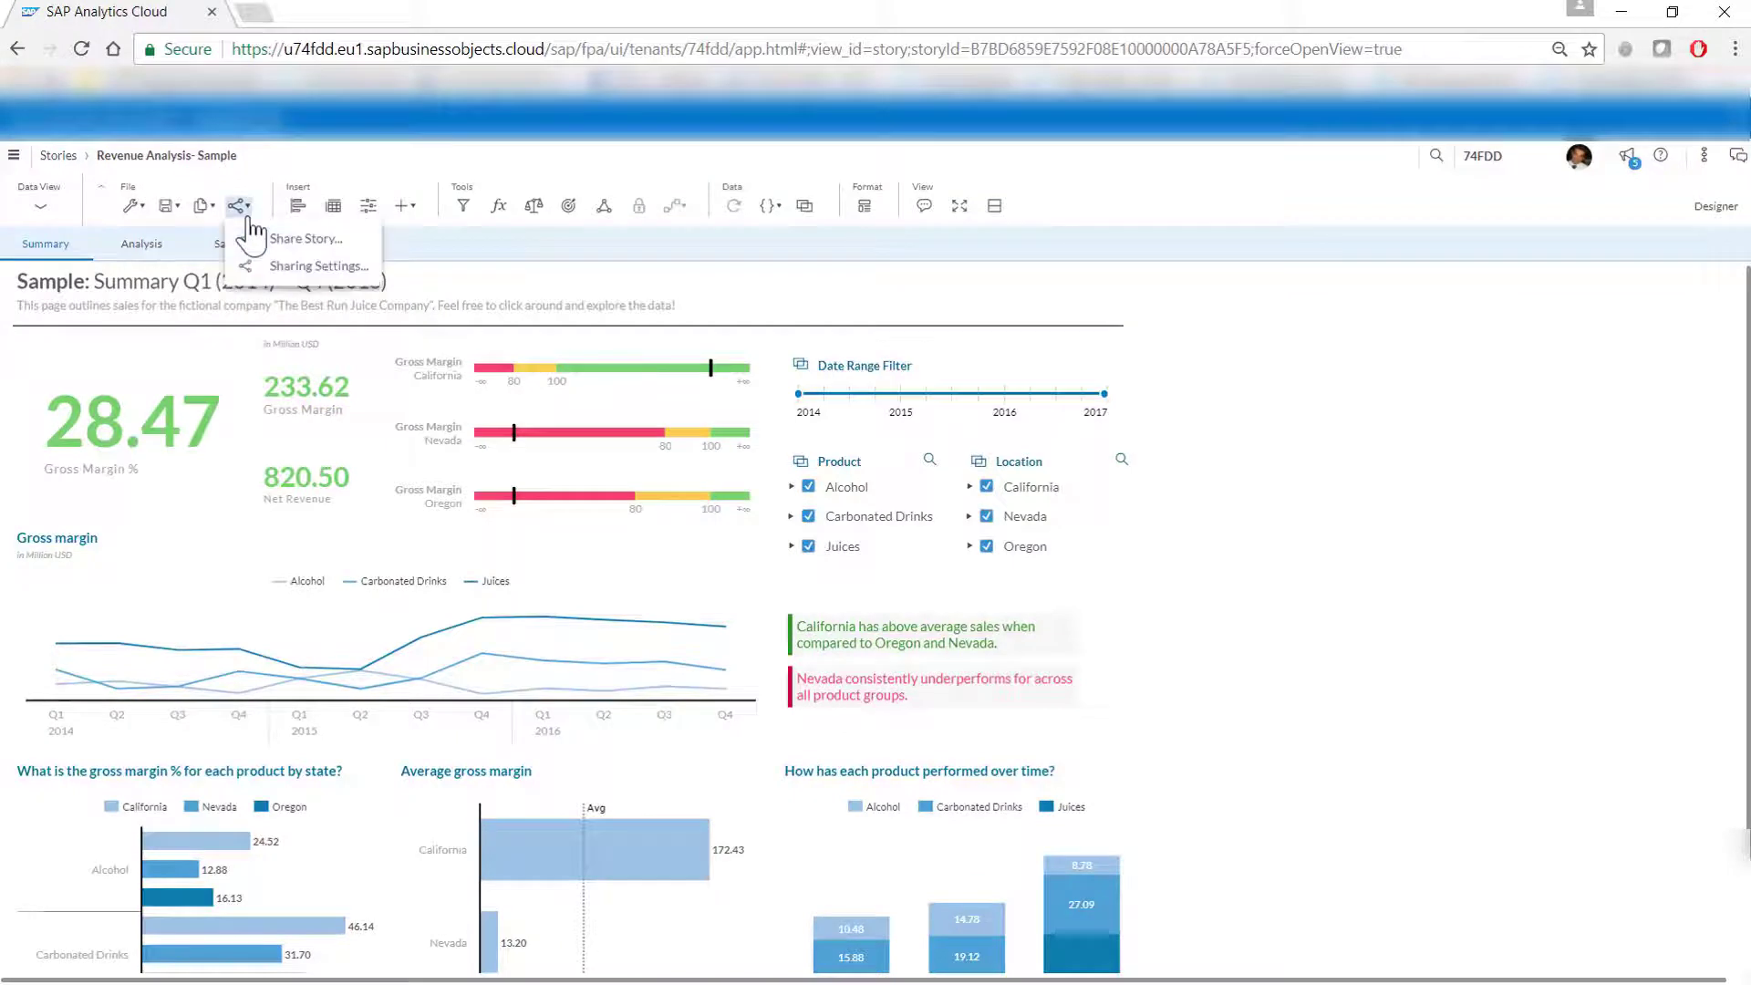
left_click(300, 239)
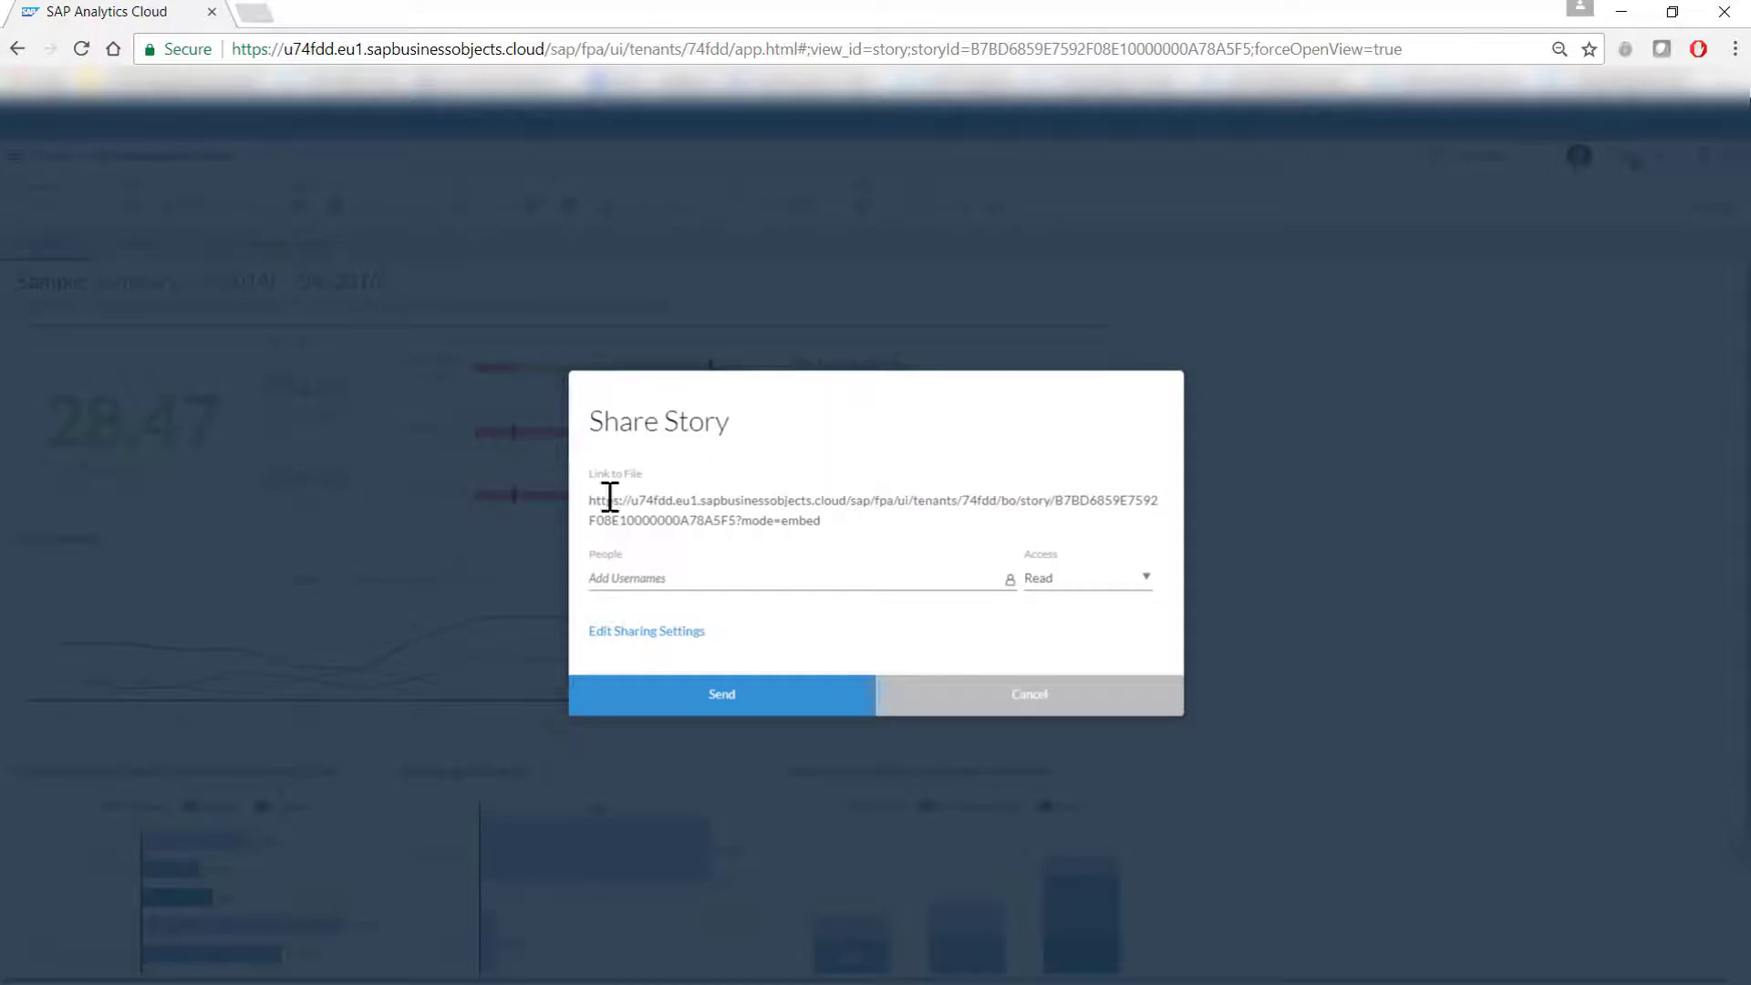
left_click(714, 578)
type("Frank")
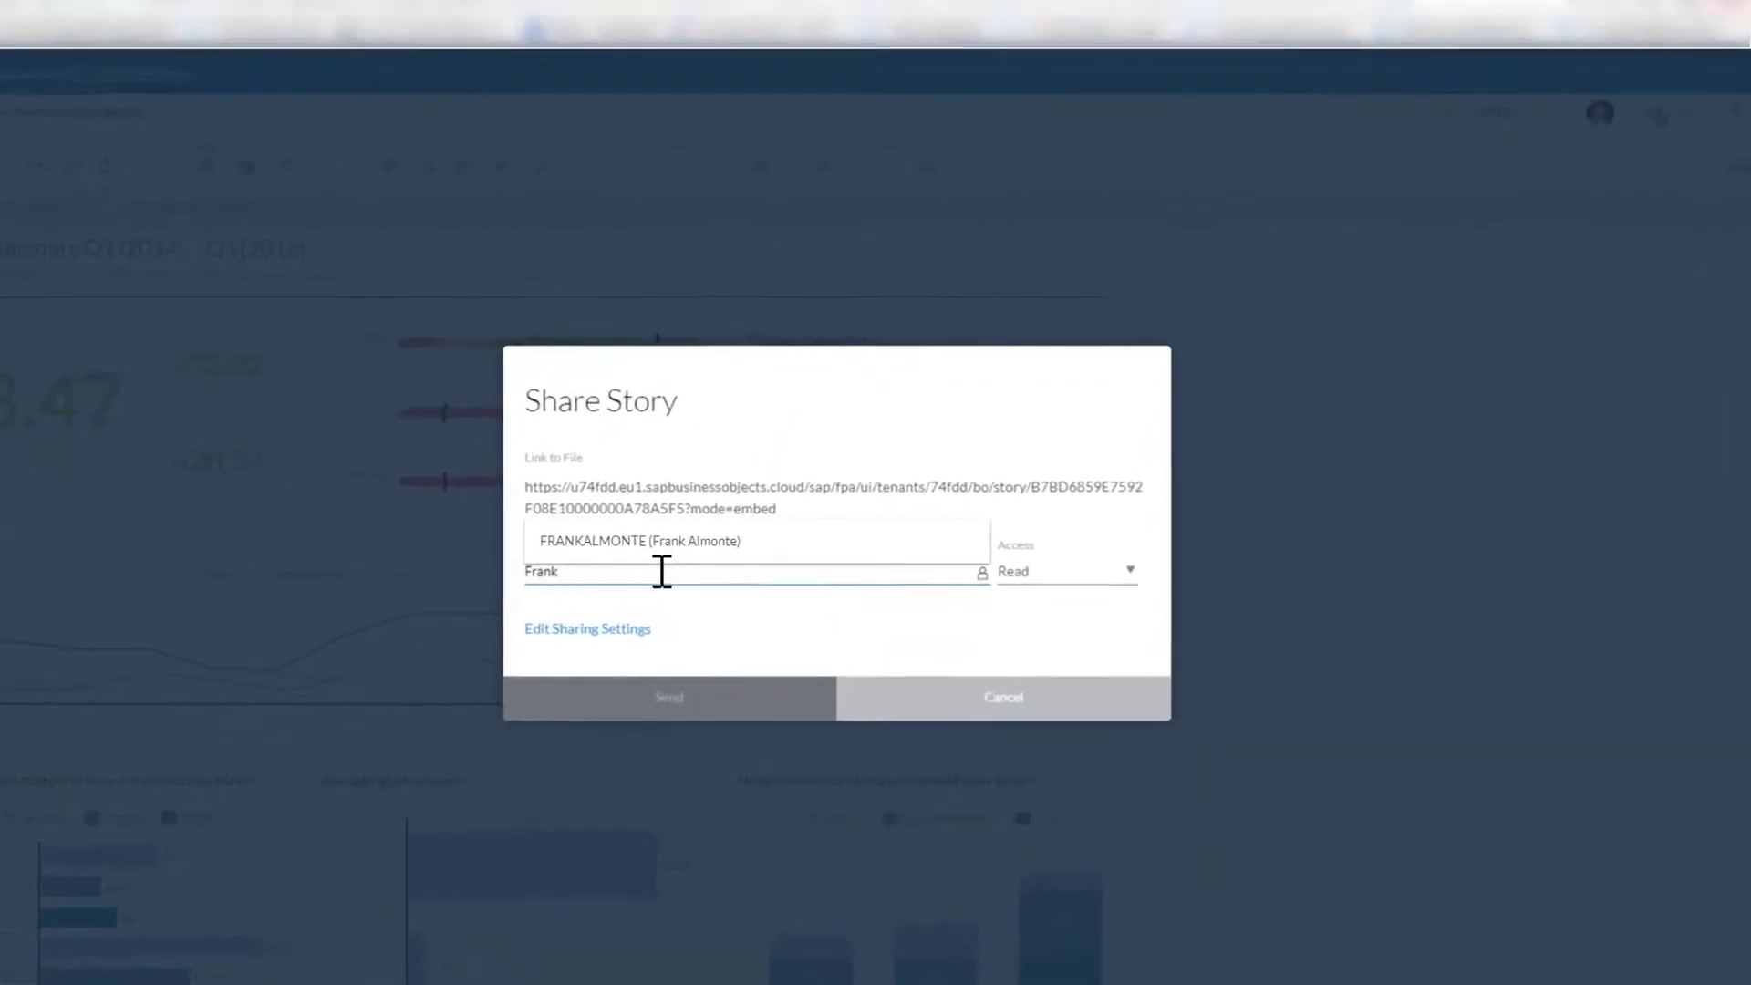
left_click(608, 533)
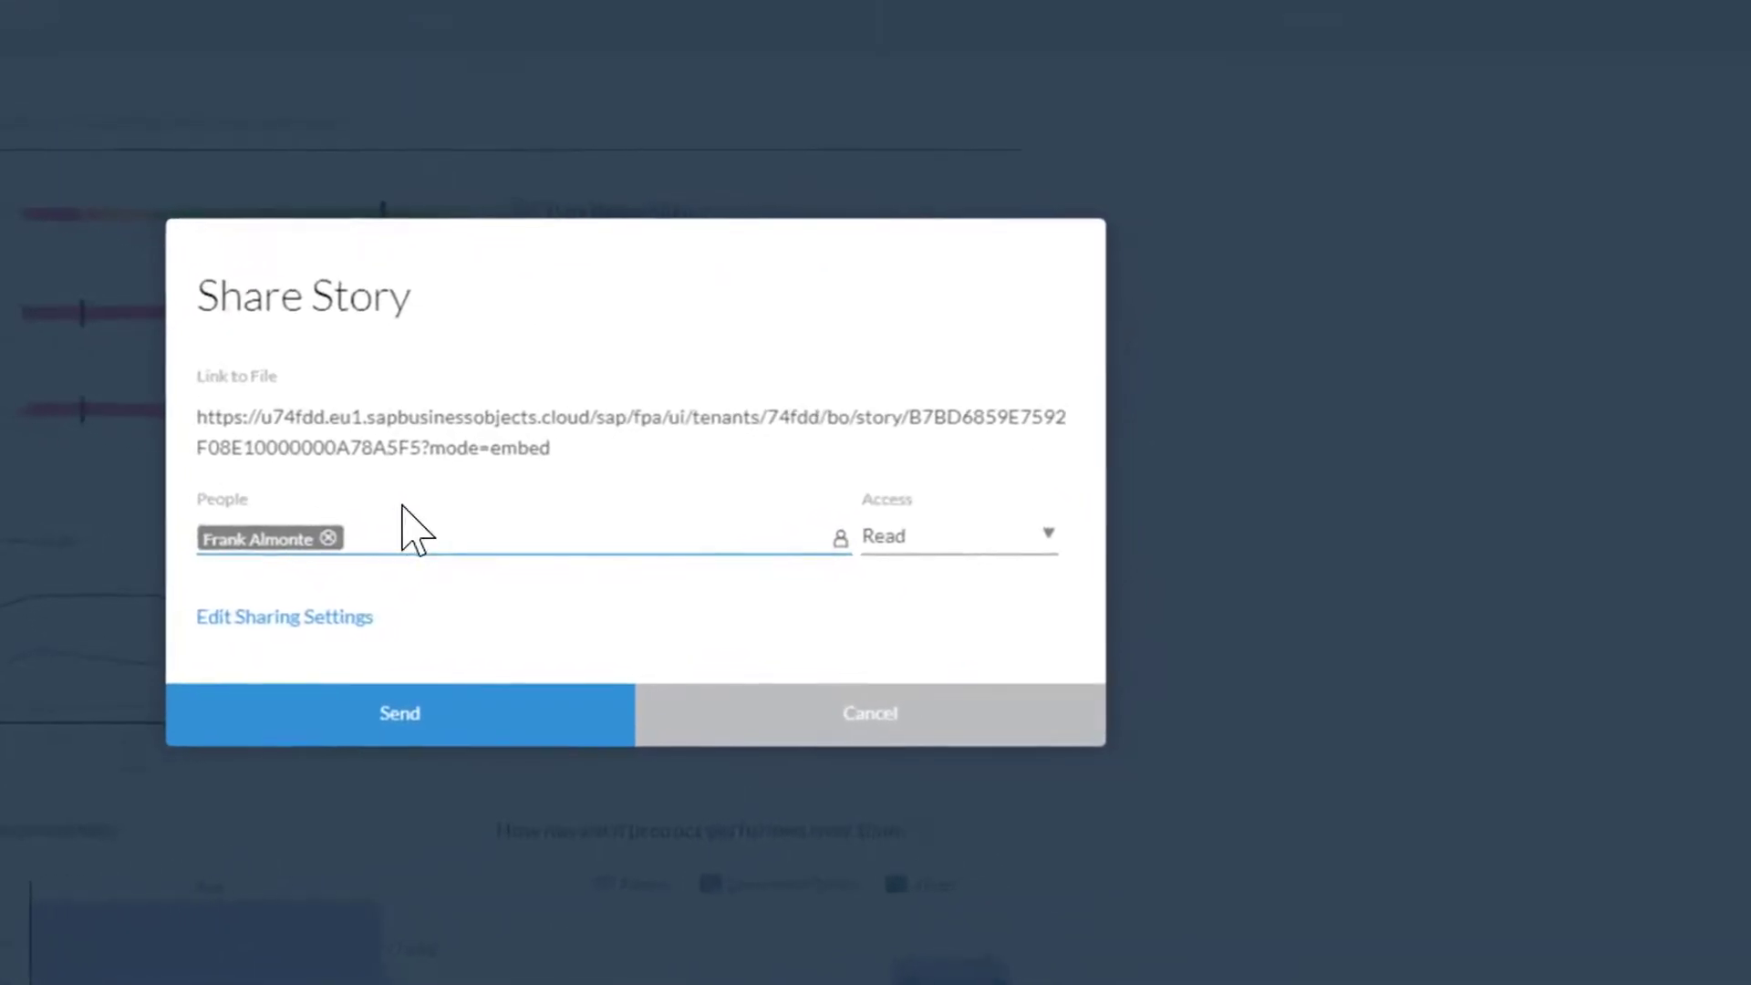
left_click(1037, 533)
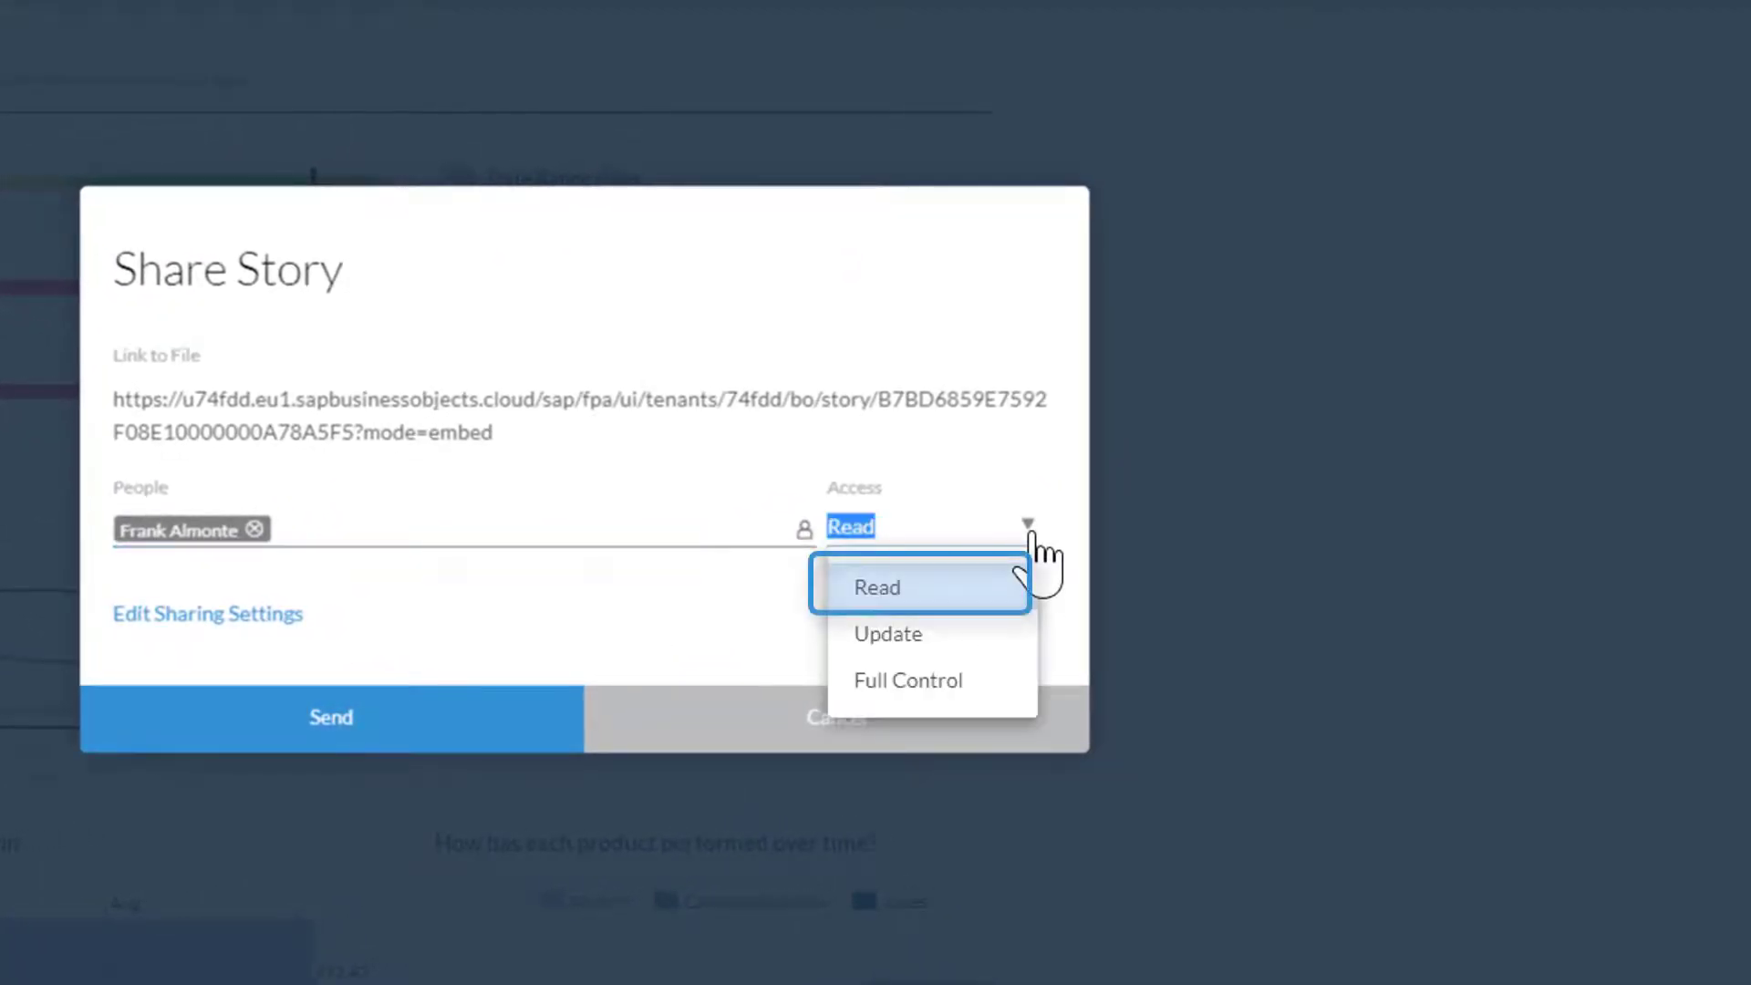
key("Down")
key("Down")
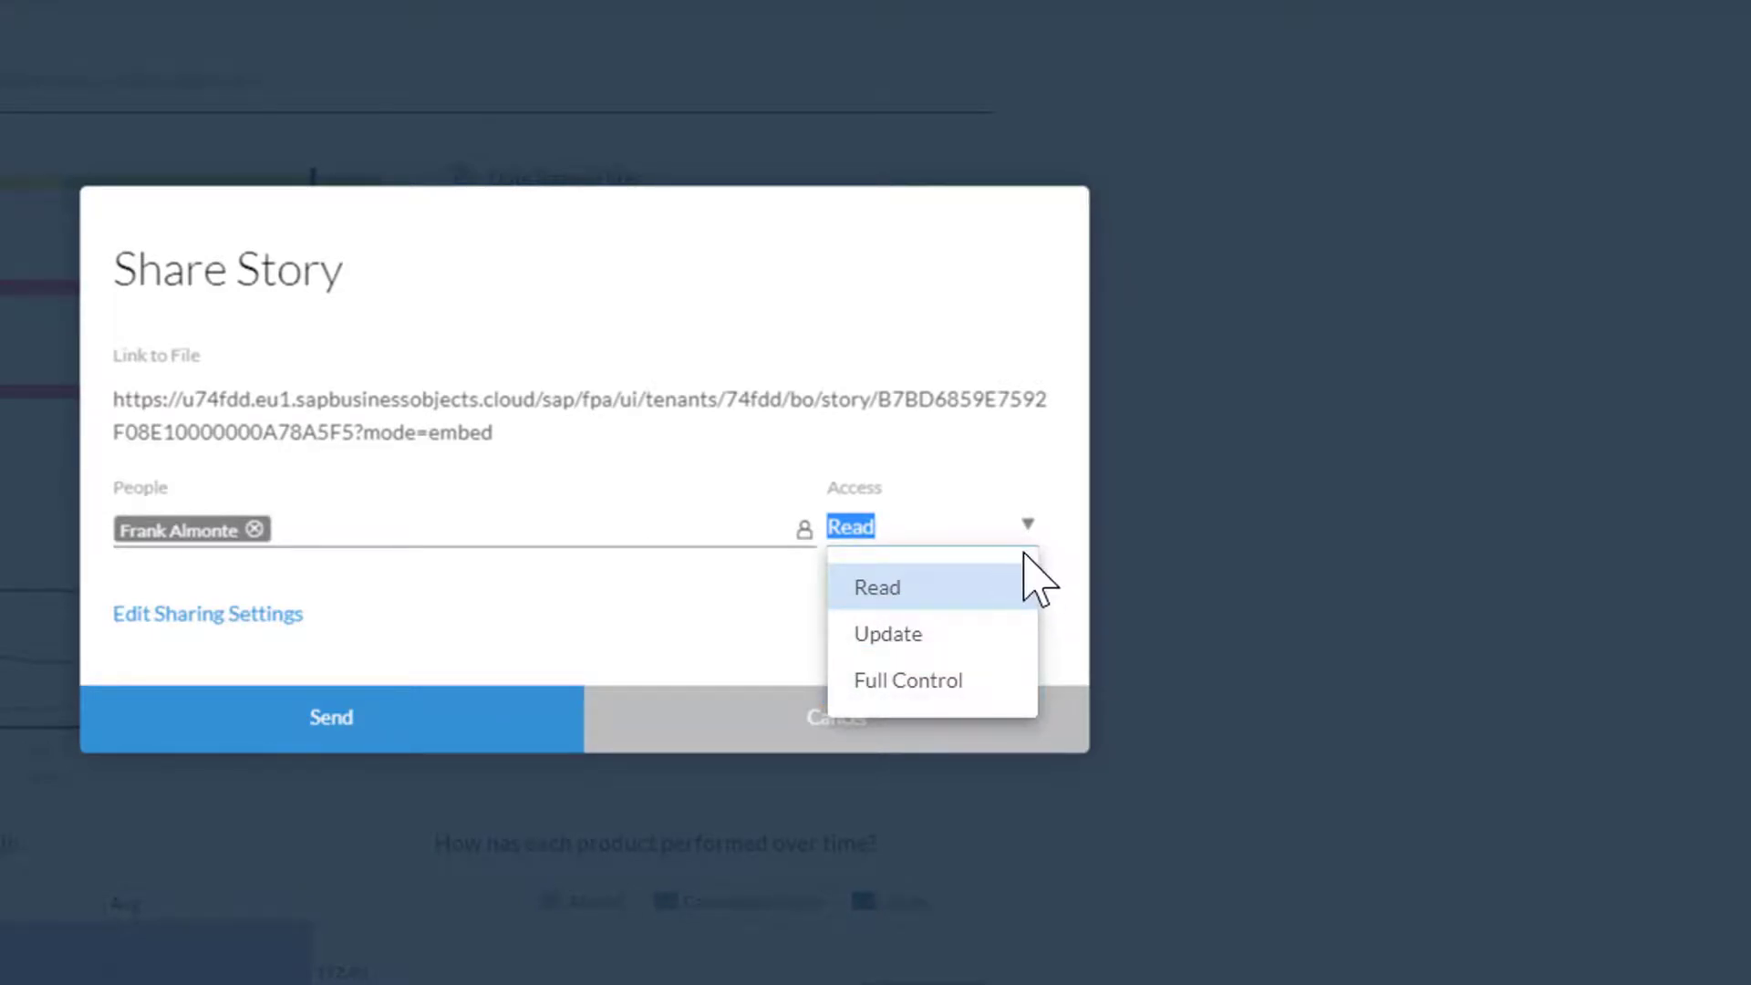
left_click(1004, 683)
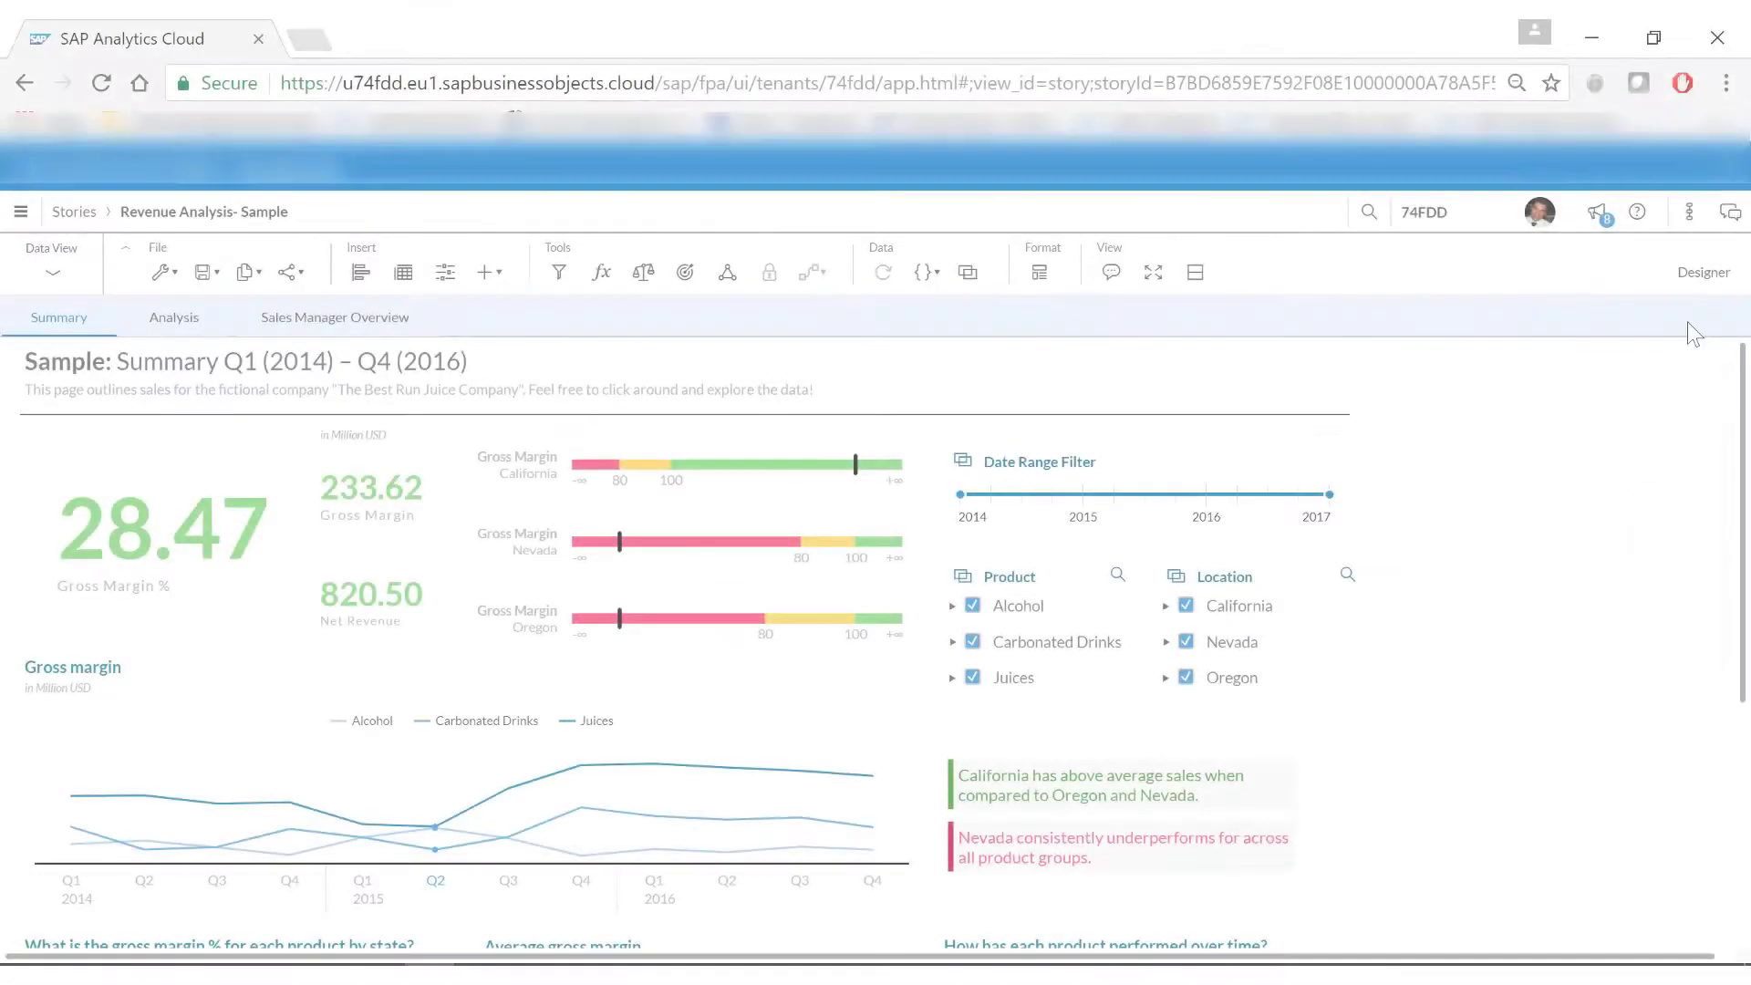
Step: Reopen the colleague discussion in SAP Analytics Cloud's Collaboration panel
left_click(1731, 212)
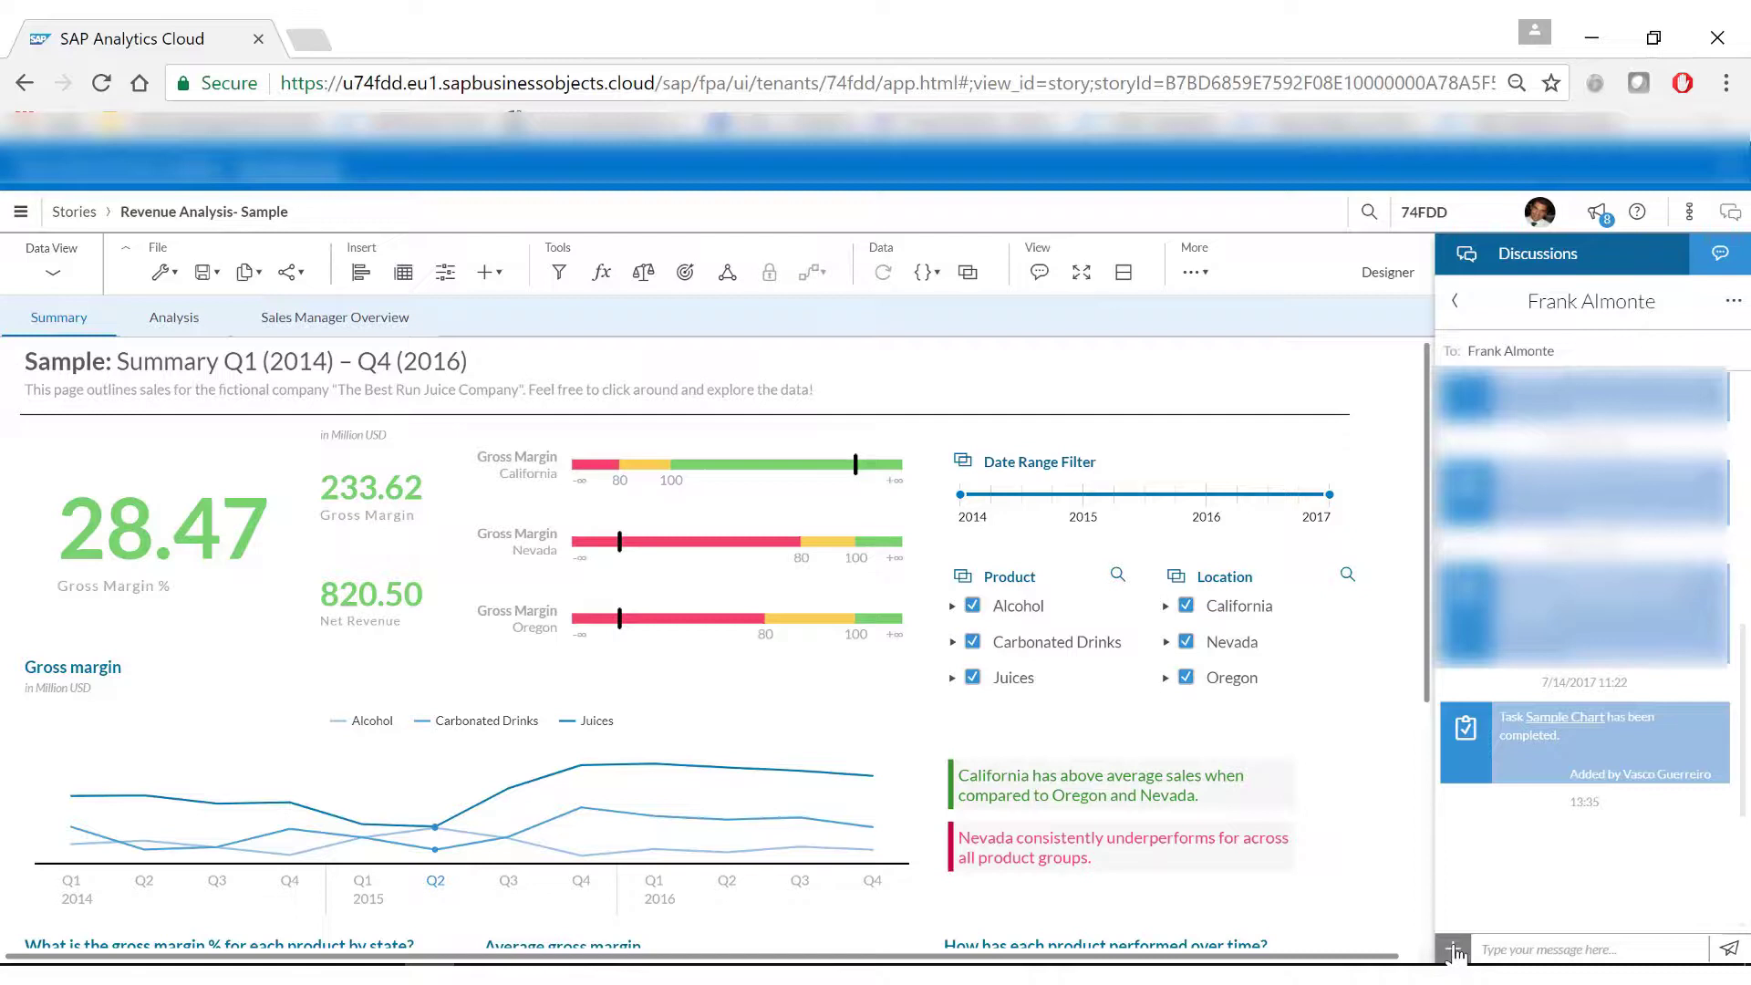
Step: Attach the local image sap-data-services-for-accurate-analytics.jpg to the discussion
left_click(1454, 950)
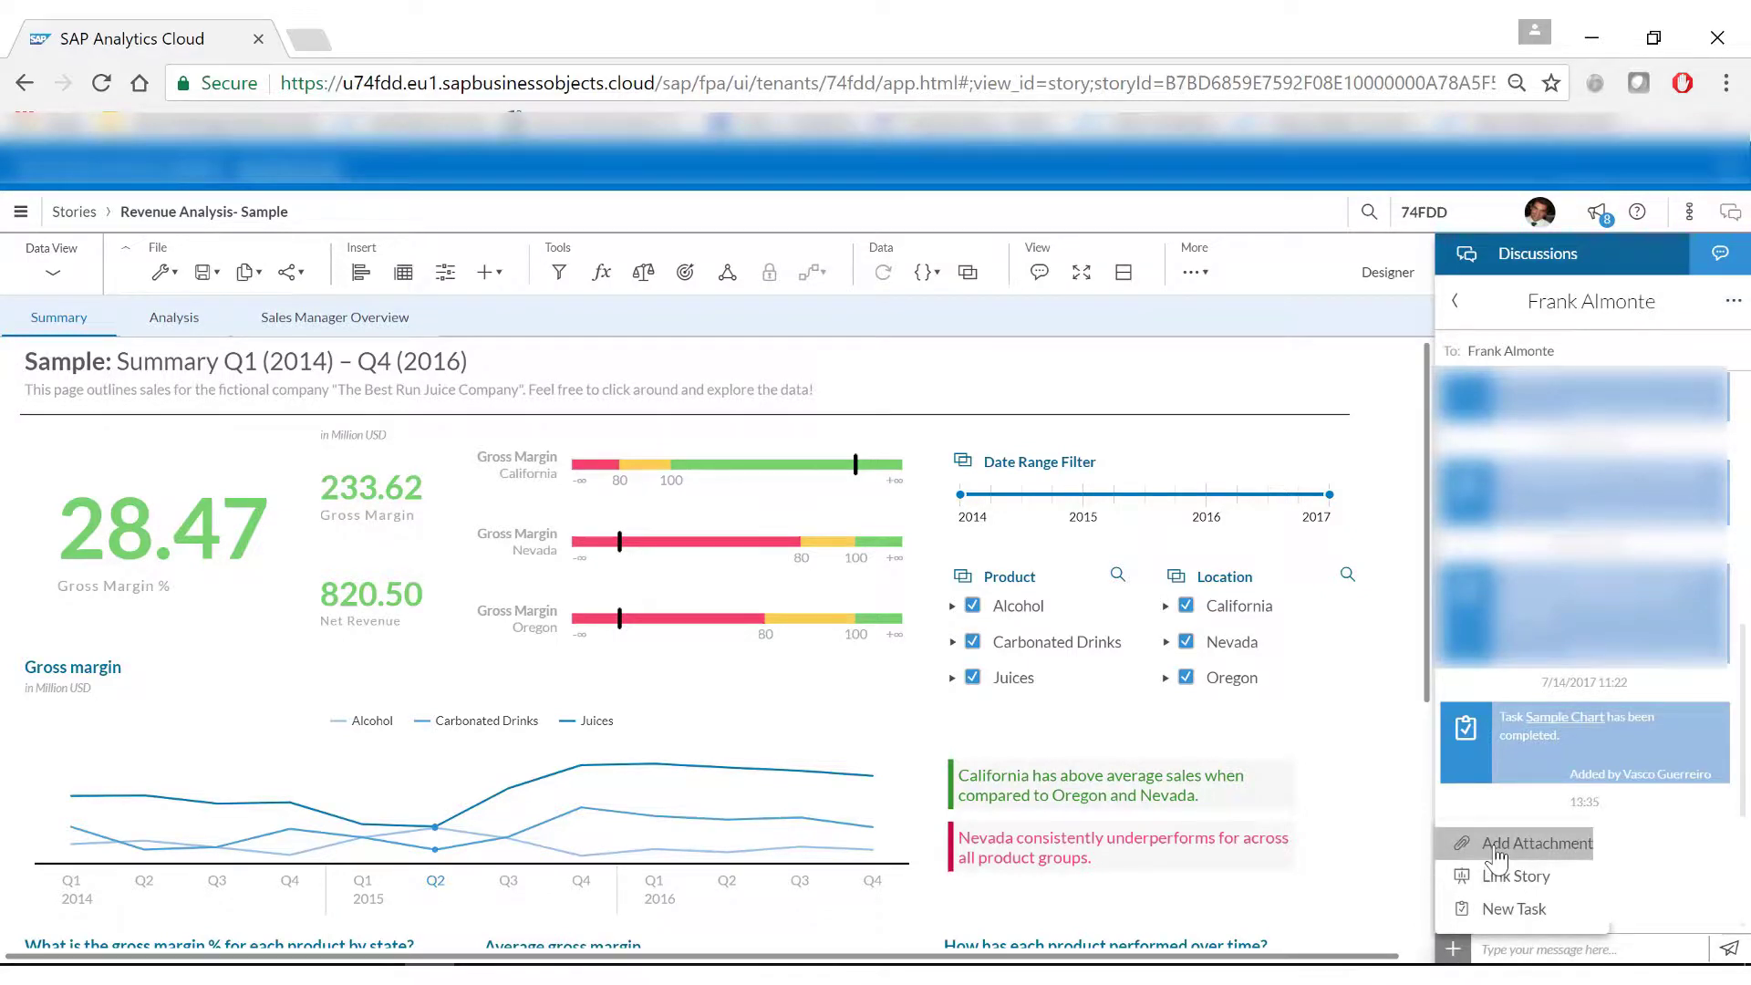
left_click(1497, 849)
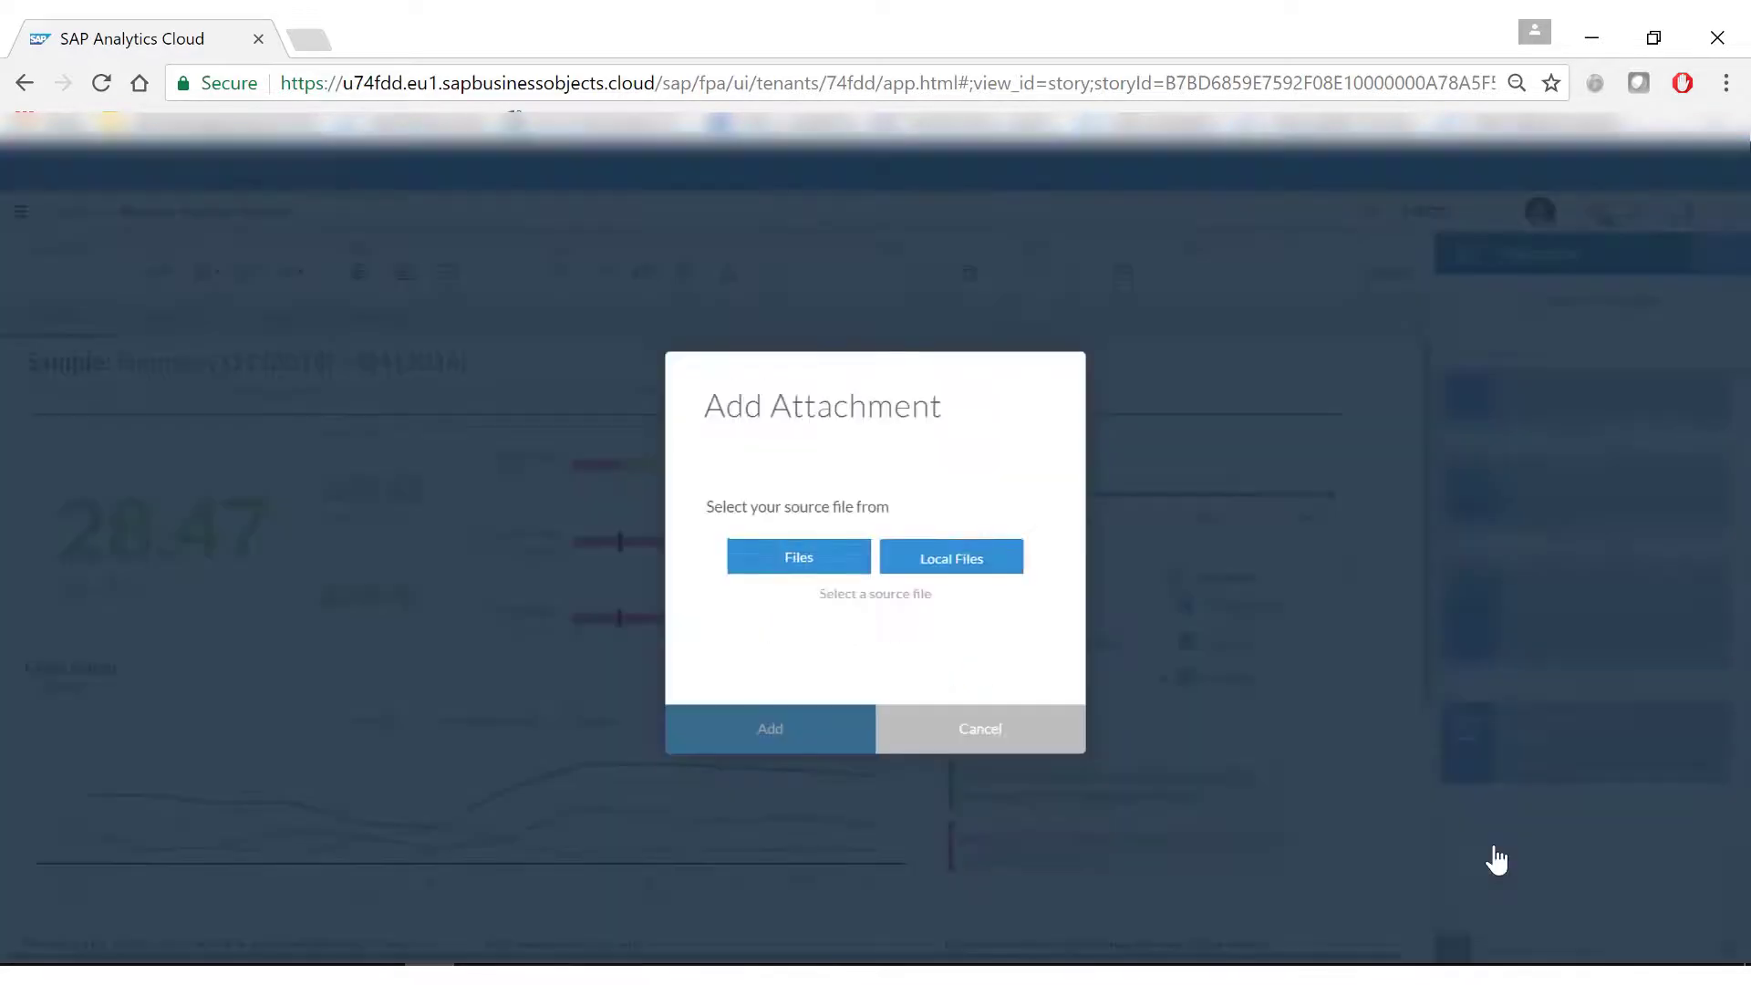
left_click(988, 559)
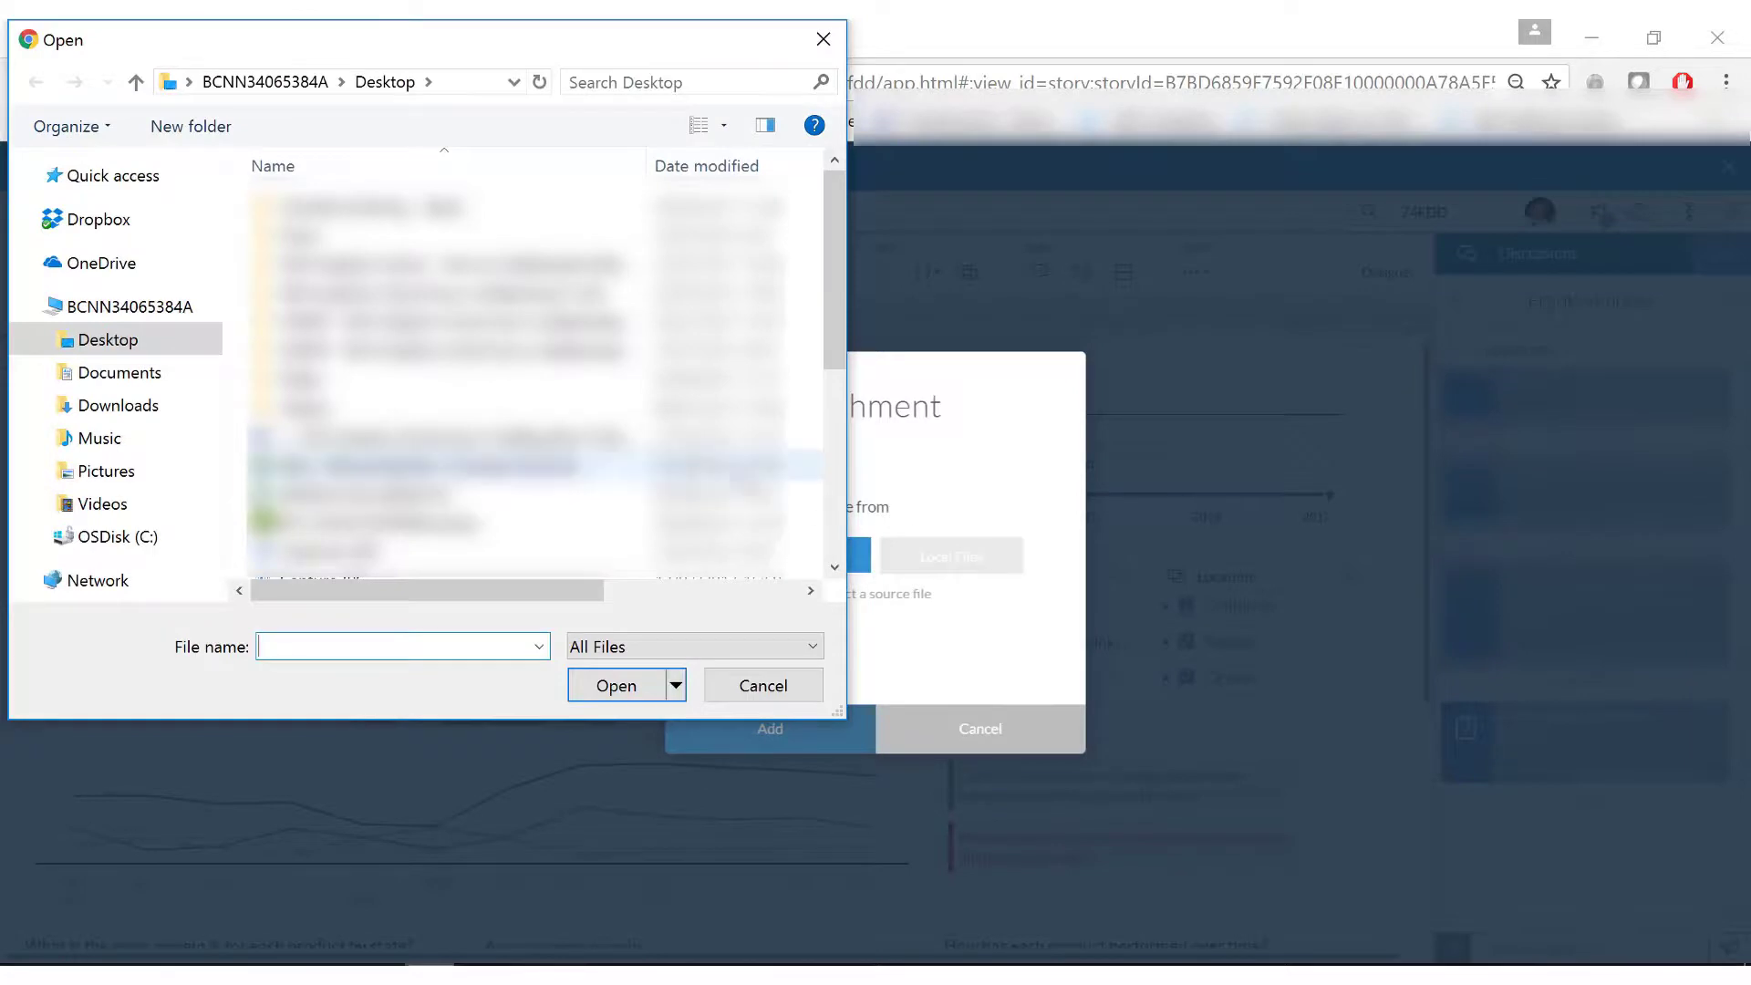
scroll(639, 456, "down", 5)
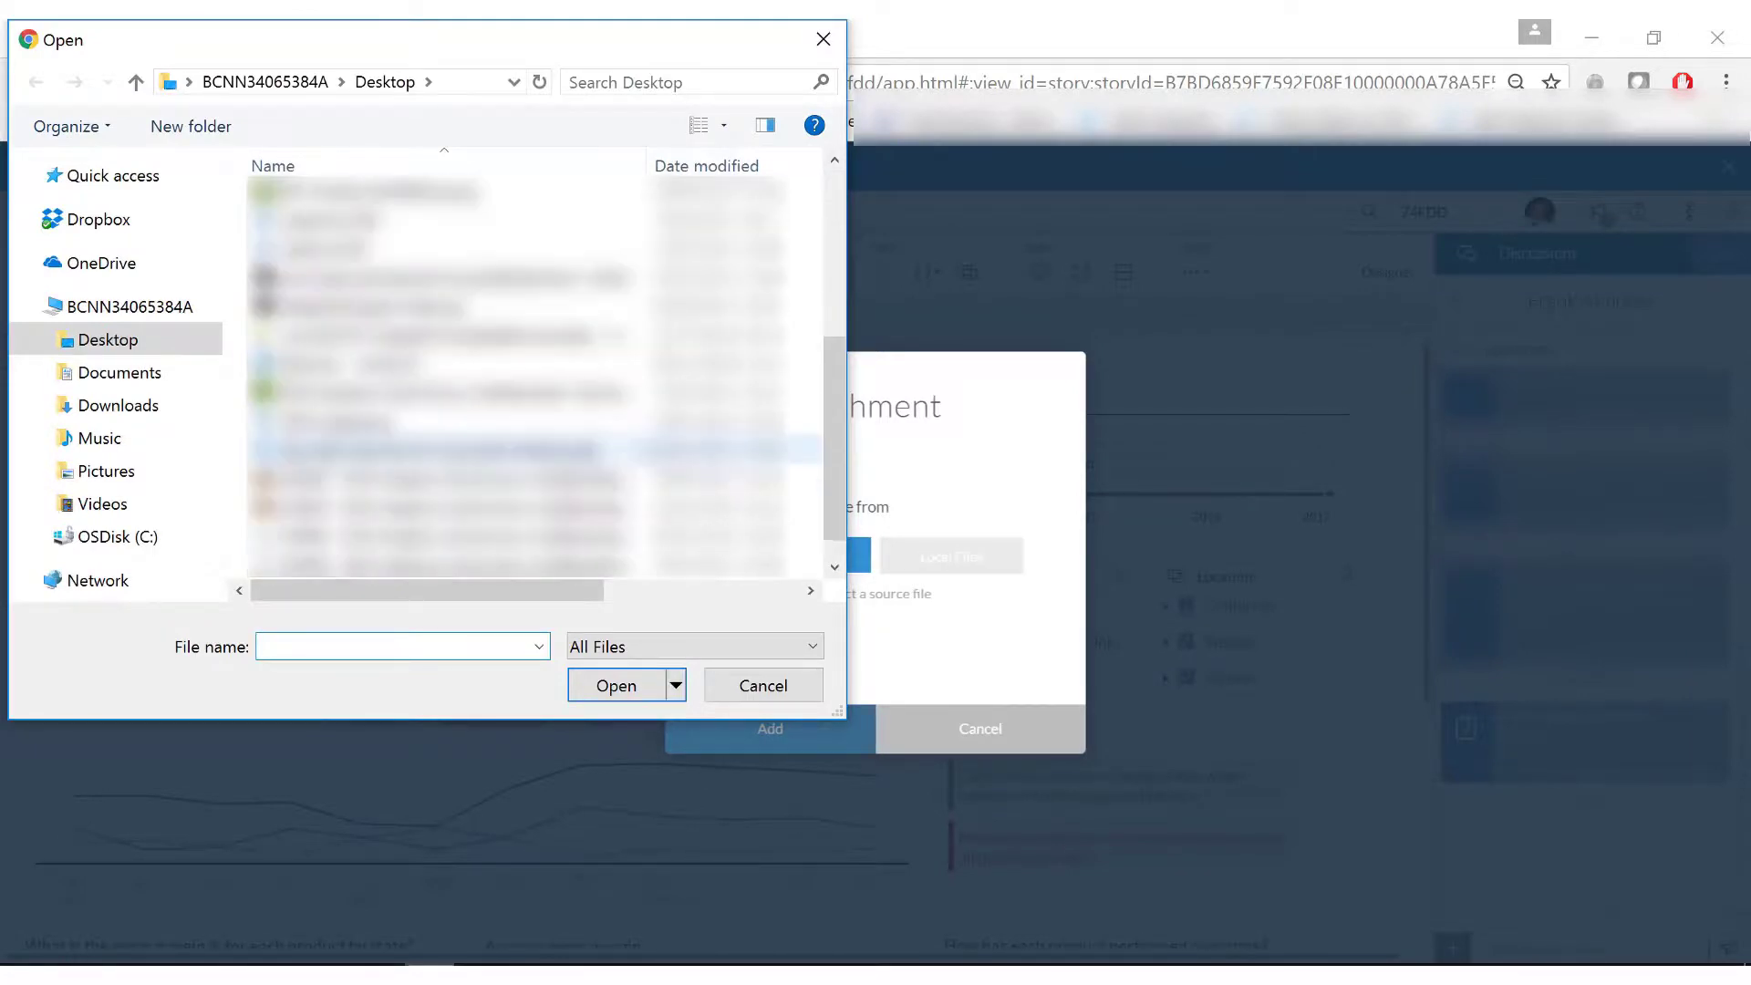
left_click(337, 420)
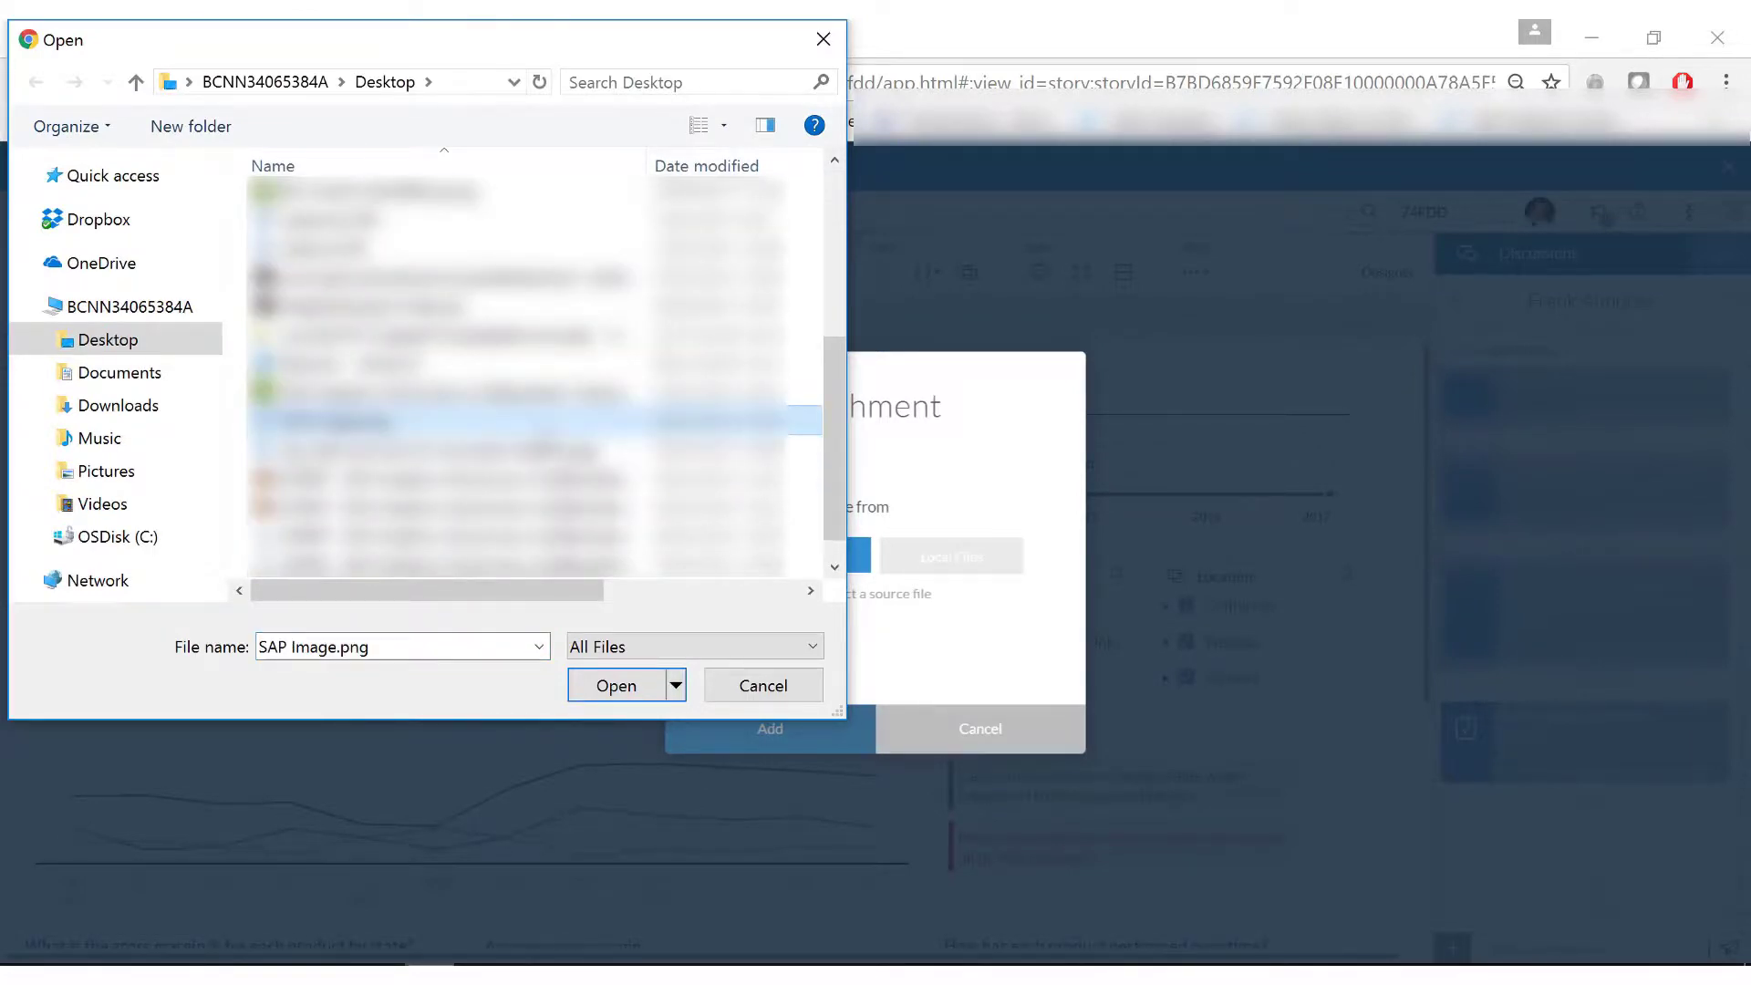
left_click(437, 449)
left_click(641, 697)
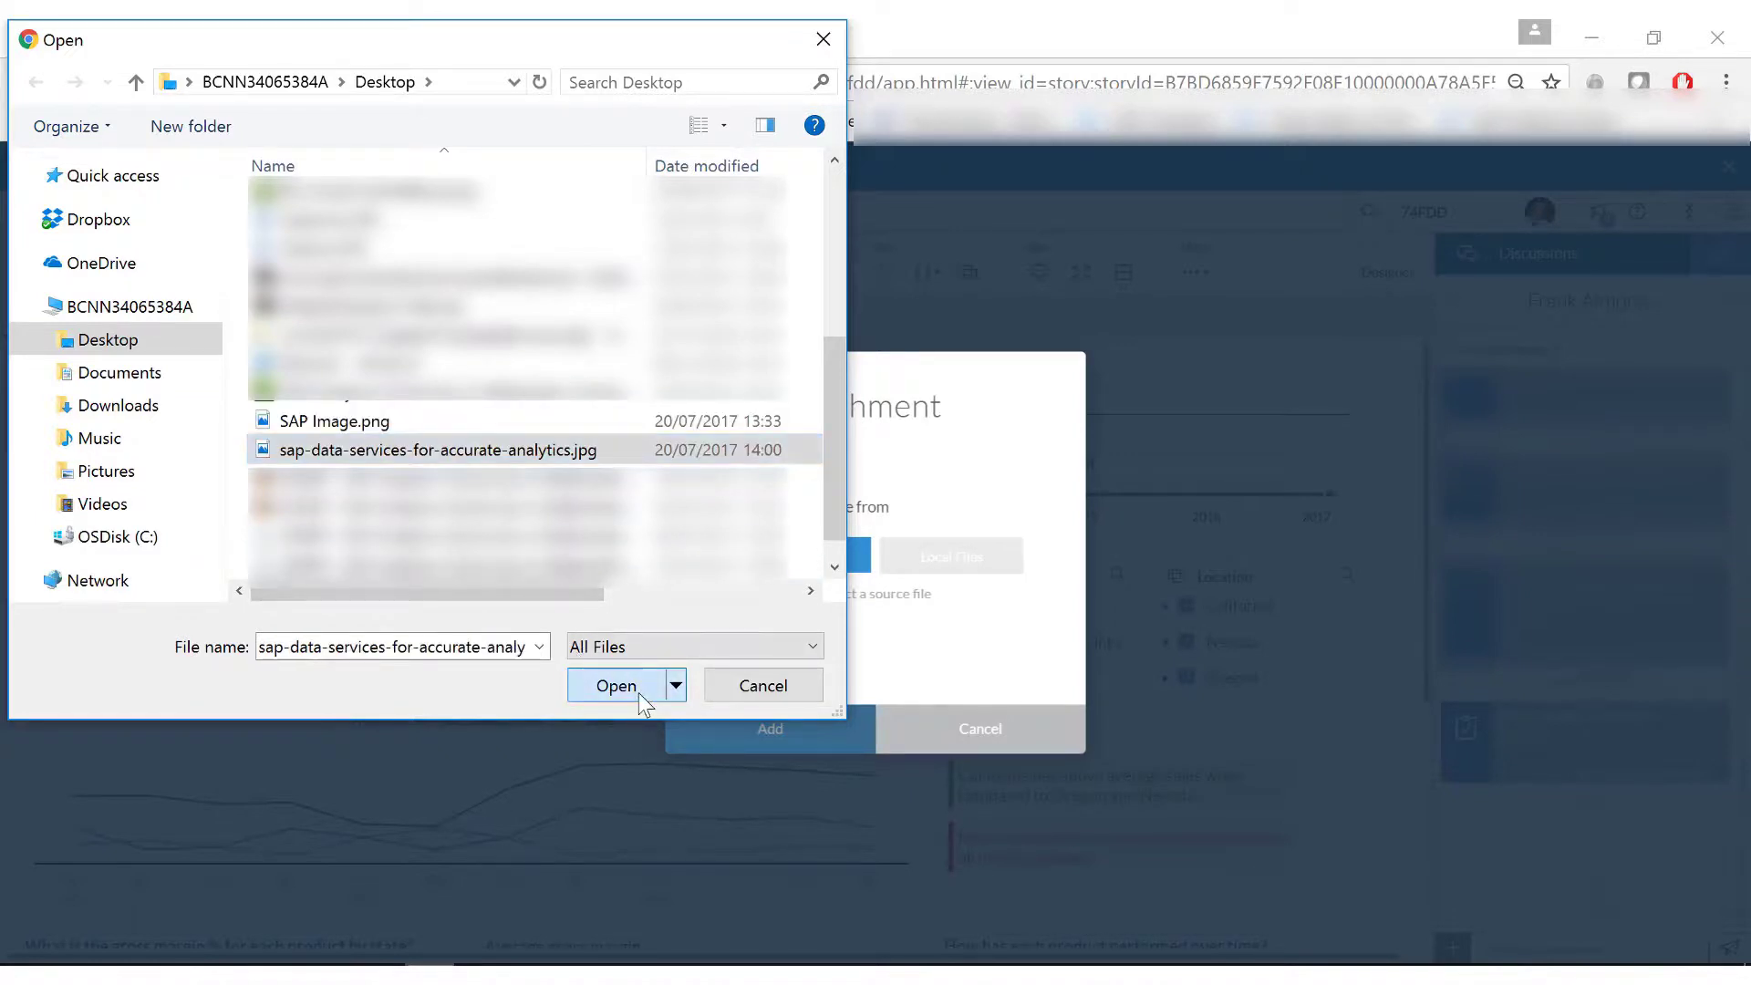
left_click(771, 730)
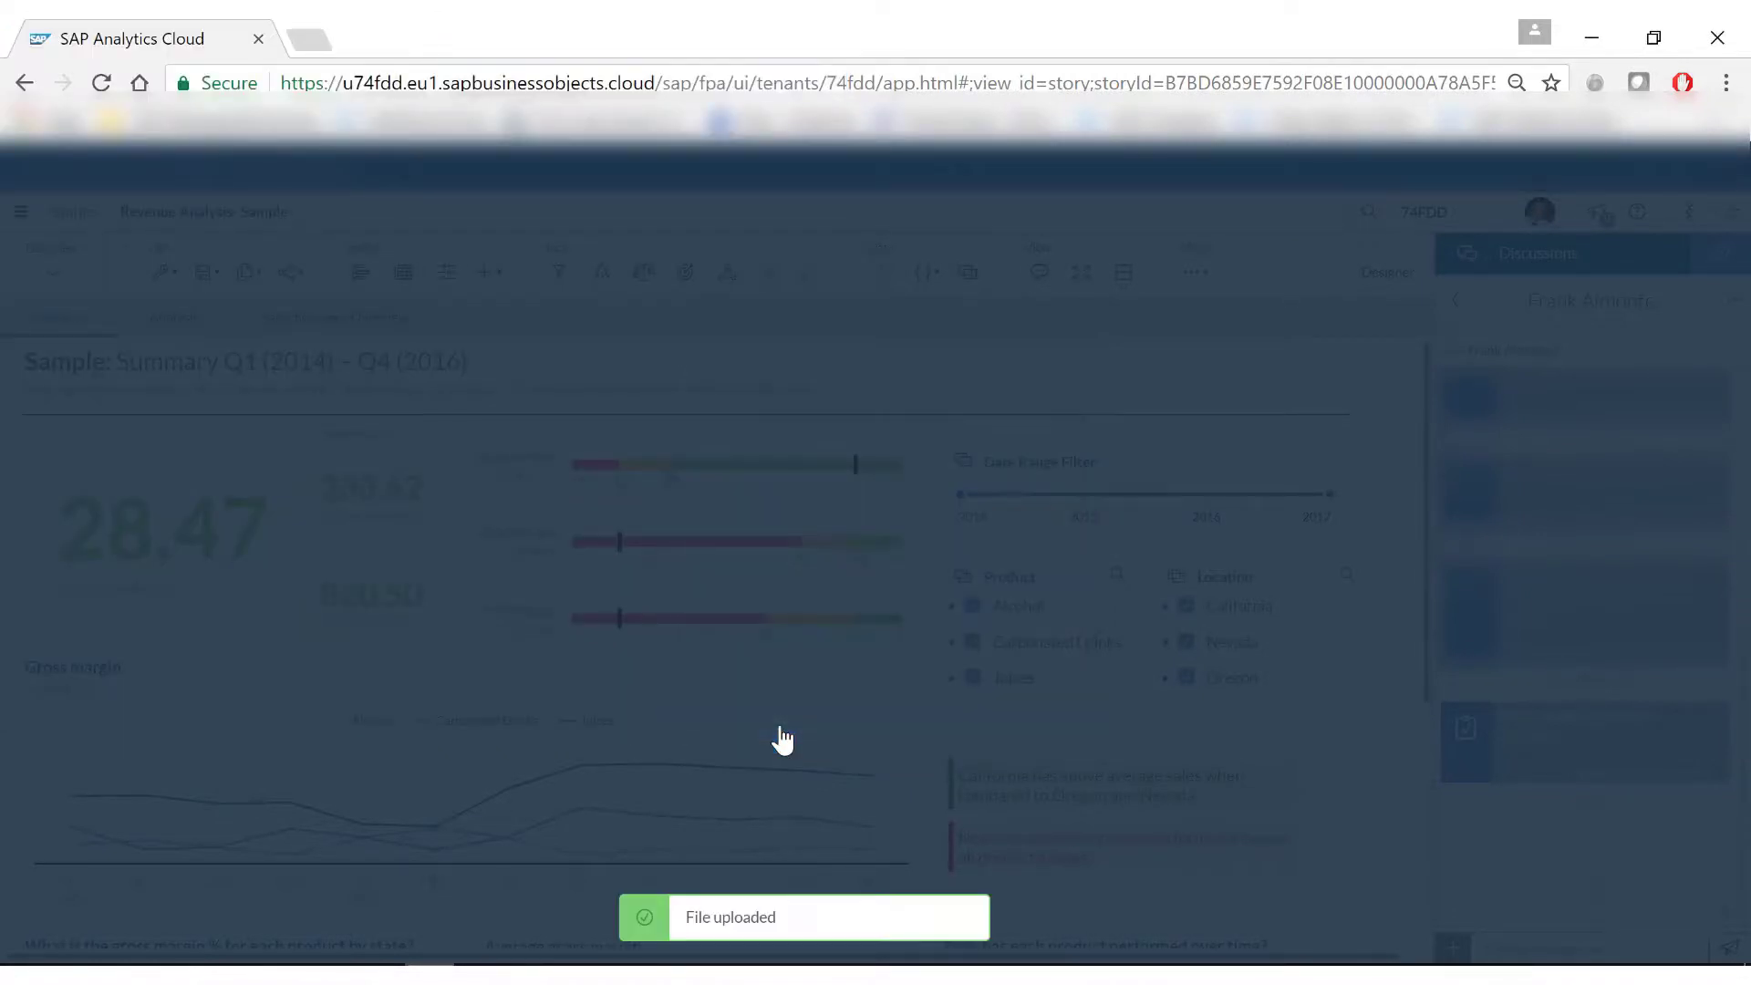